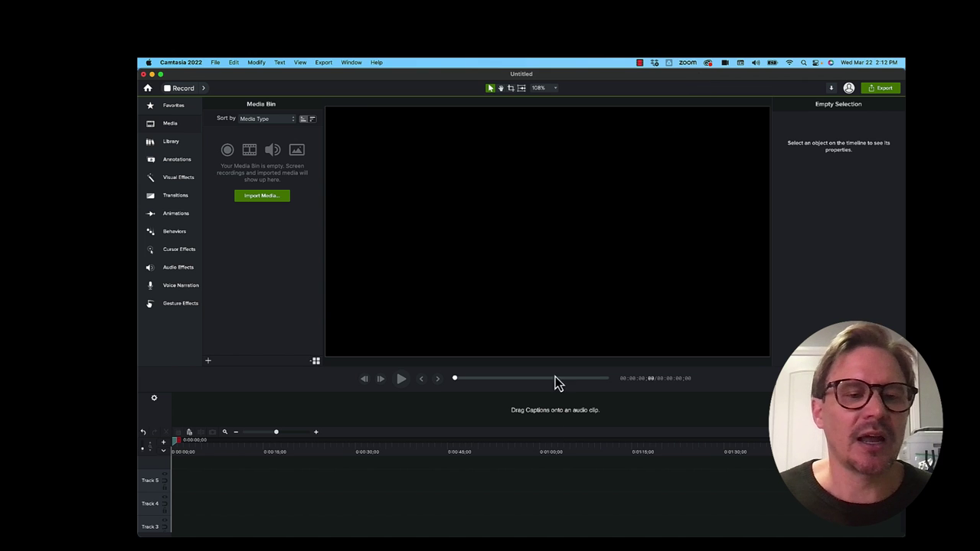
Switch to Finder, open the first MP4 video in Recents, and move its player window clear of the screen edge.
click(189, 521)
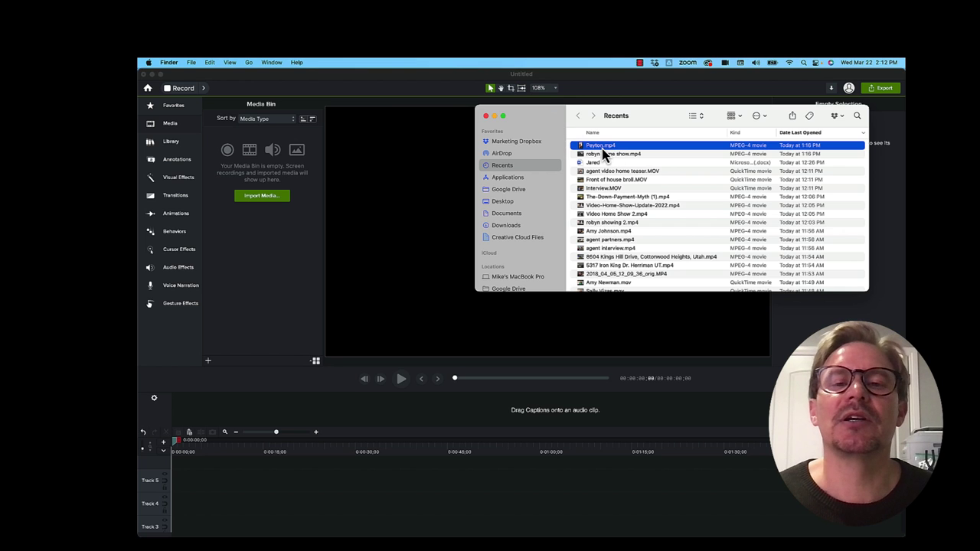
double_click(602, 148)
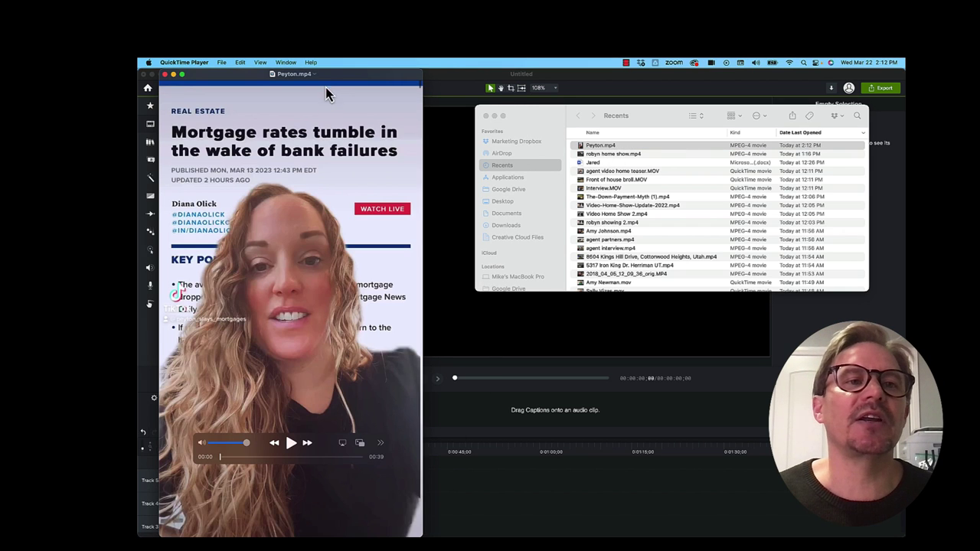
drag(326, 79, 404, 74)
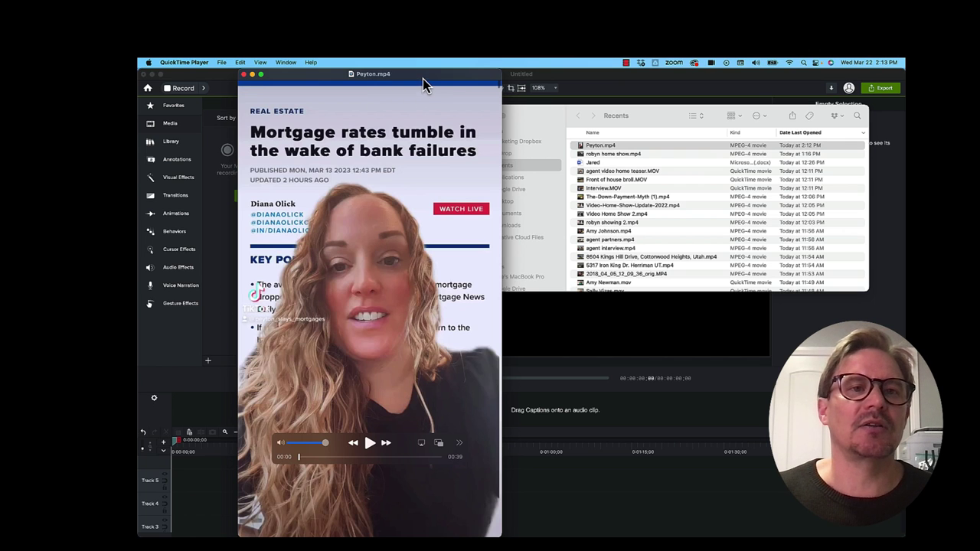
drag(423, 79, 438, 78)
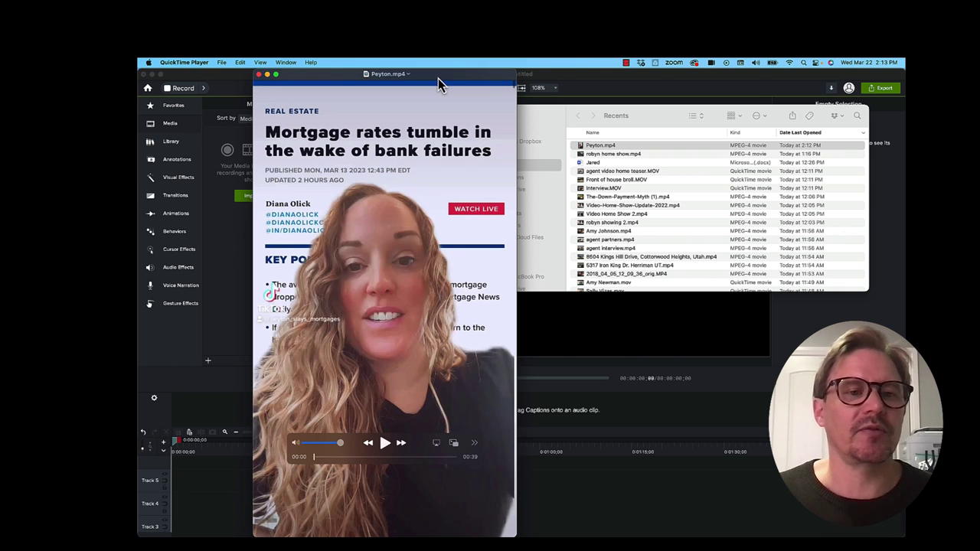
Play the opening seconds of the vertical mortgage-rates video, pause it, and close its player window.
click(384, 444)
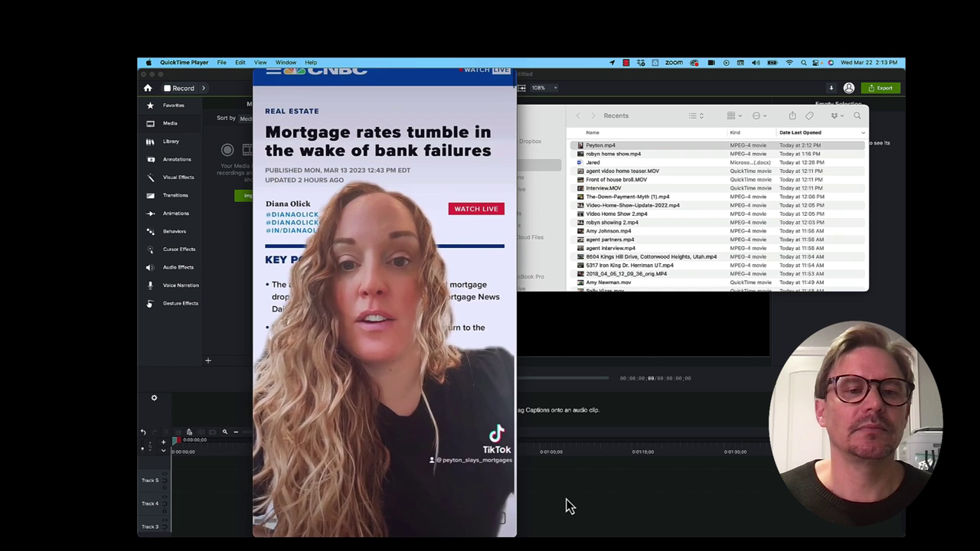
click(384, 444)
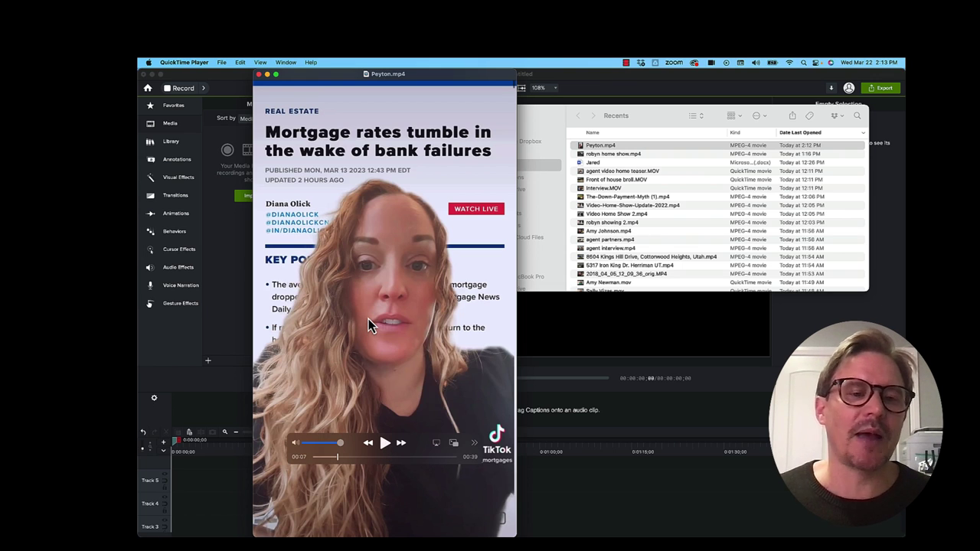
key(space)
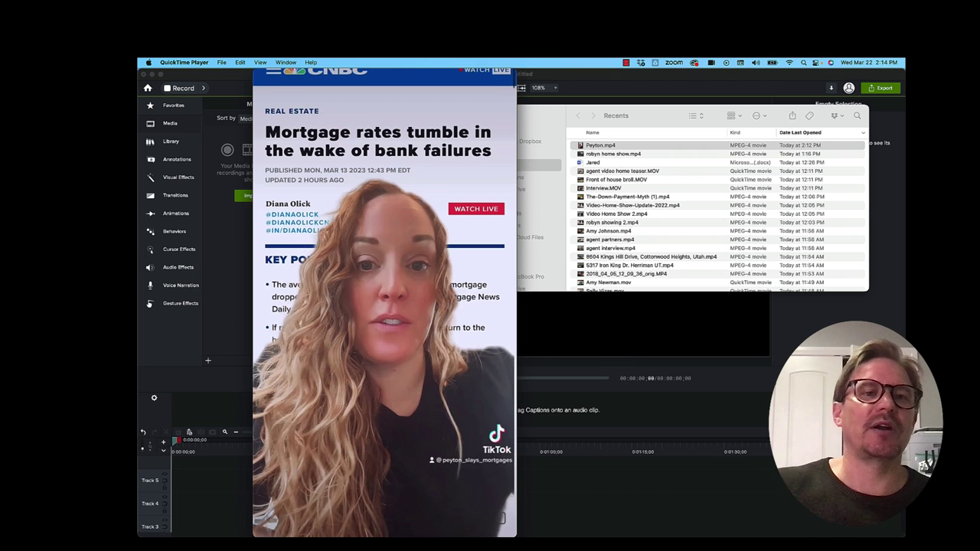
mouse_move(440, 215)
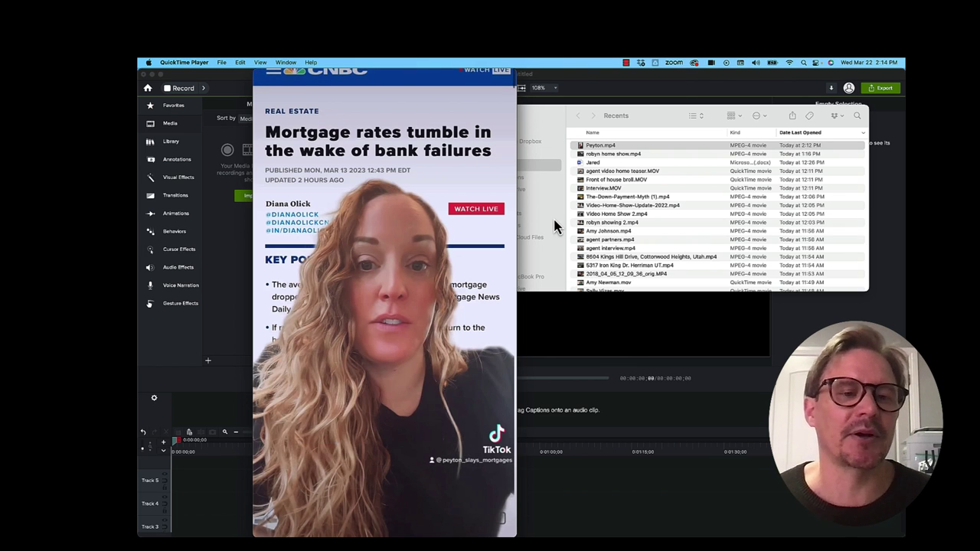
mouse_move(285, 89)
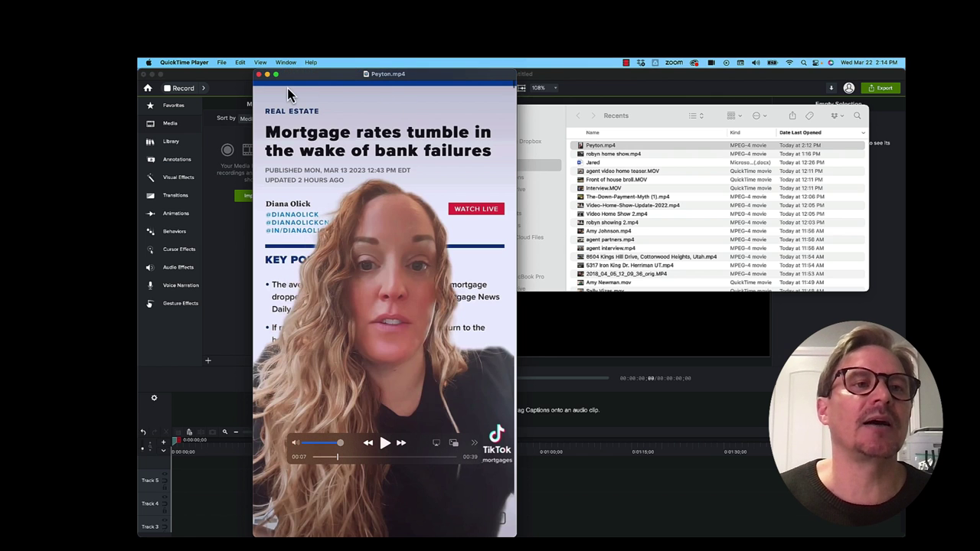
click(259, 75)
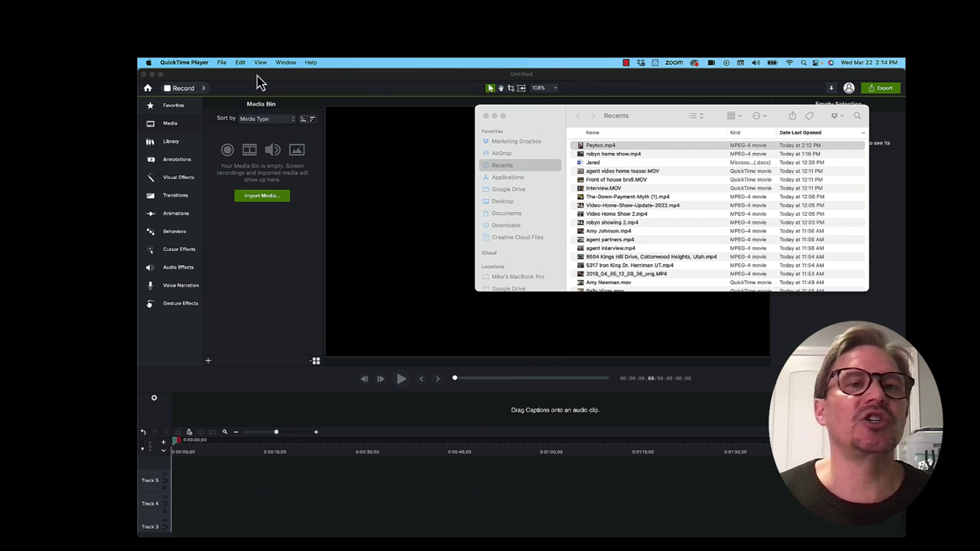
Switch to Camtasia, try the 4:5 Small, AD and HD dimension presets in the project settings, and discard the changes.
click(373, 76)
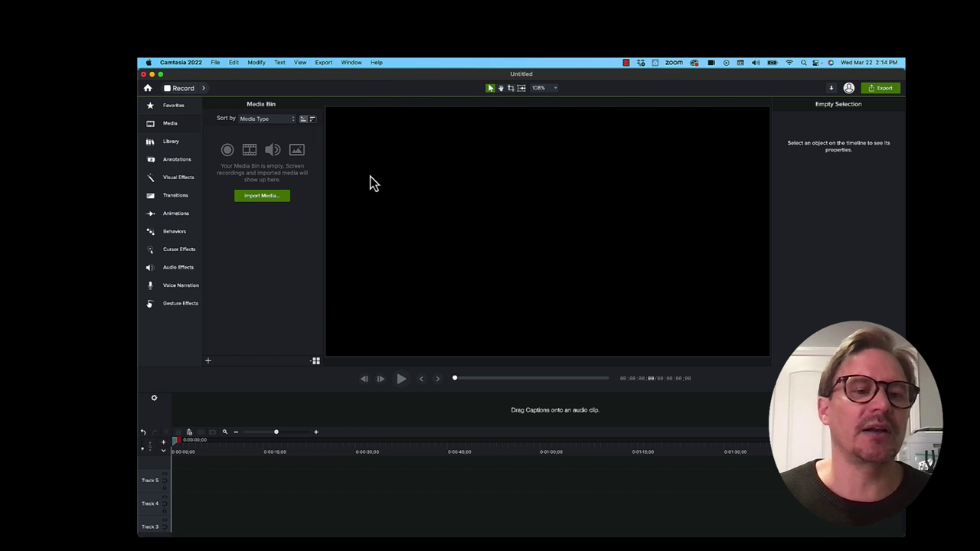
click(233, 62)
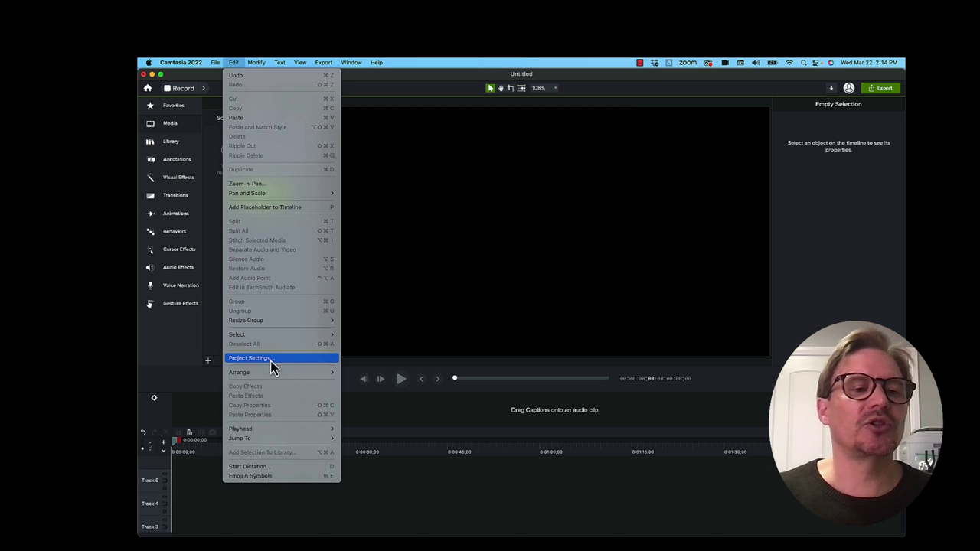
click(271, 359)
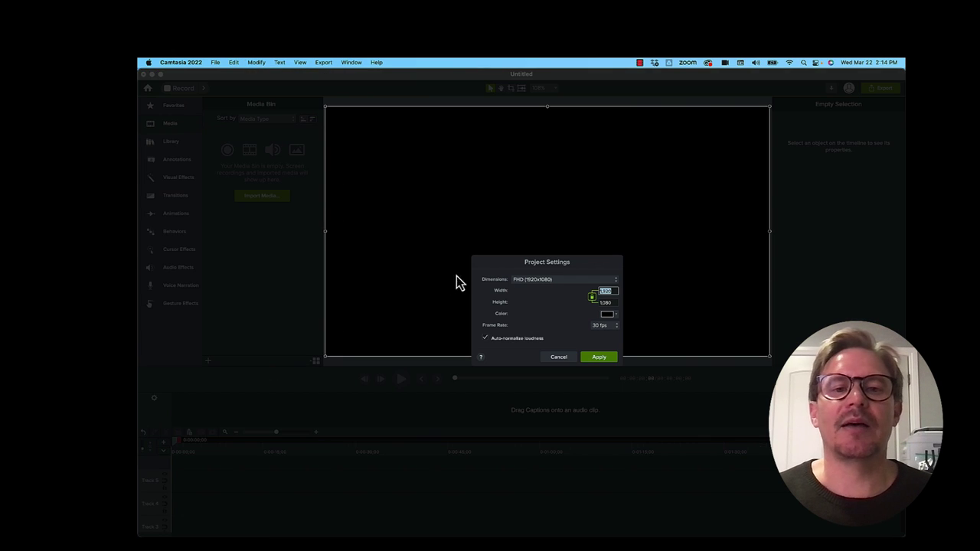
click(579, 280)
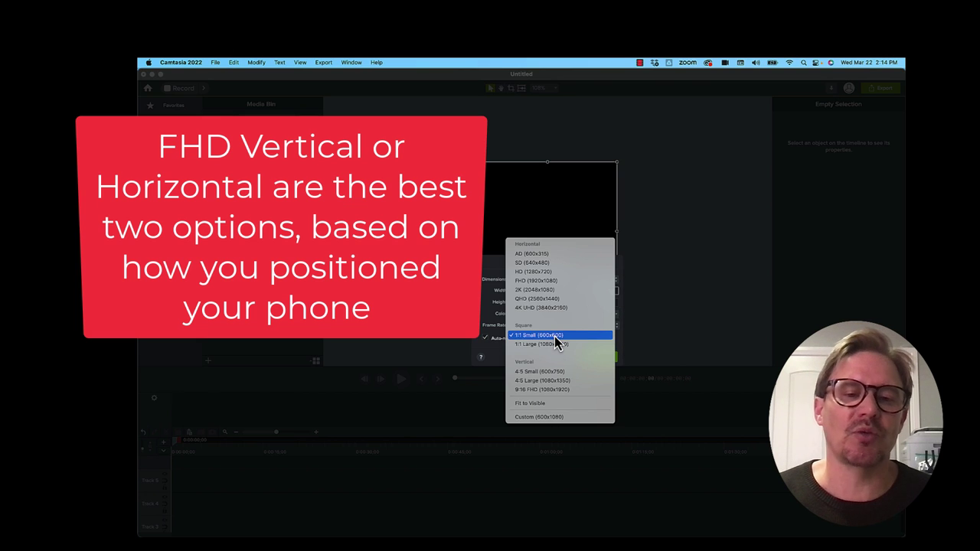
click(554, 371)
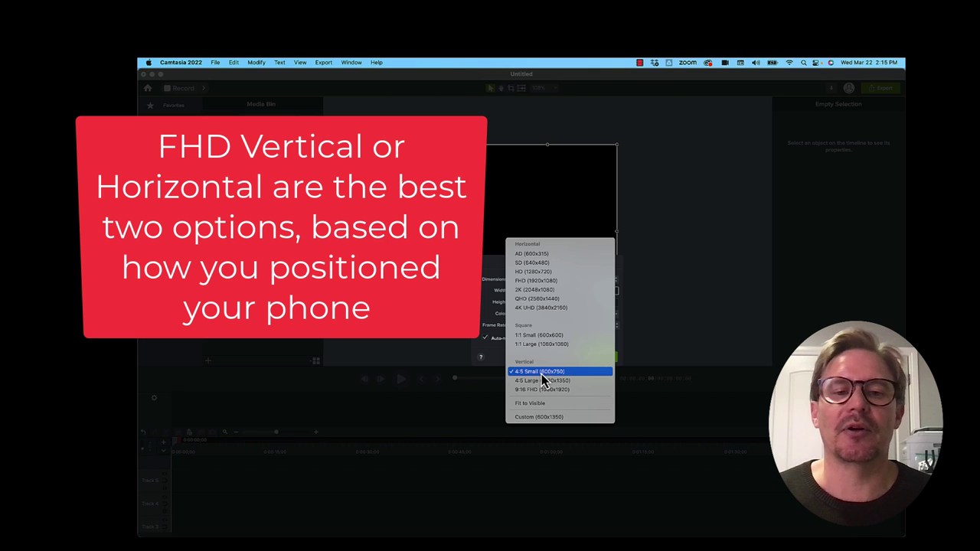
click(538, 253)
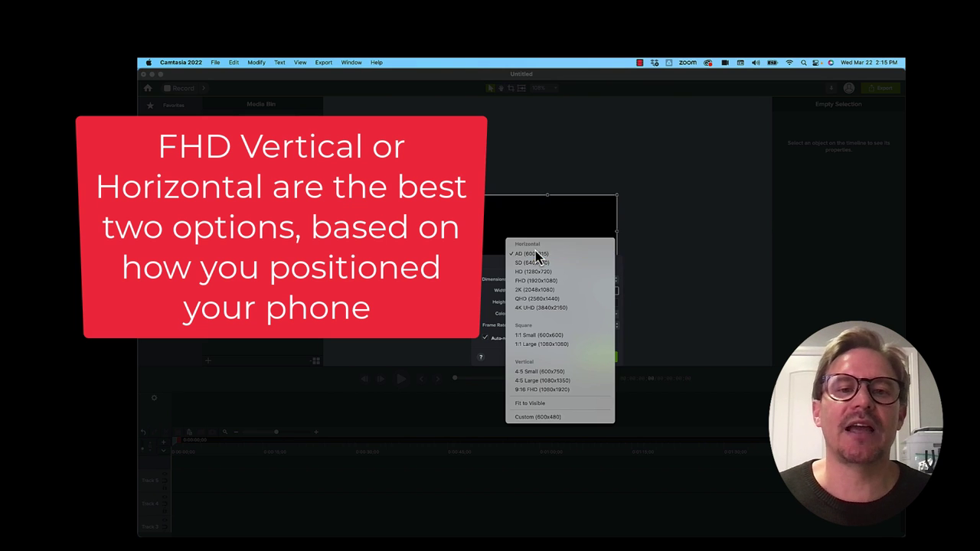
click(528, 381)
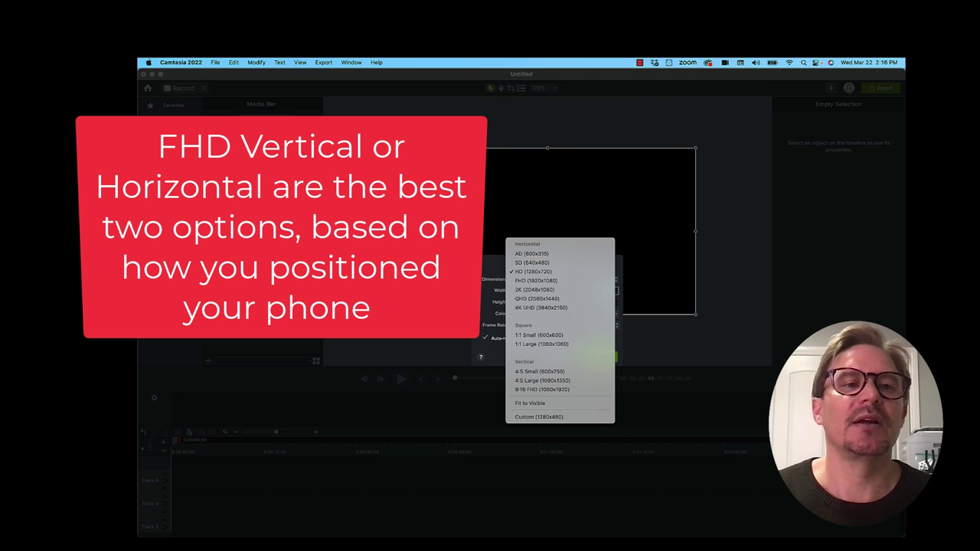
click(494, 355)
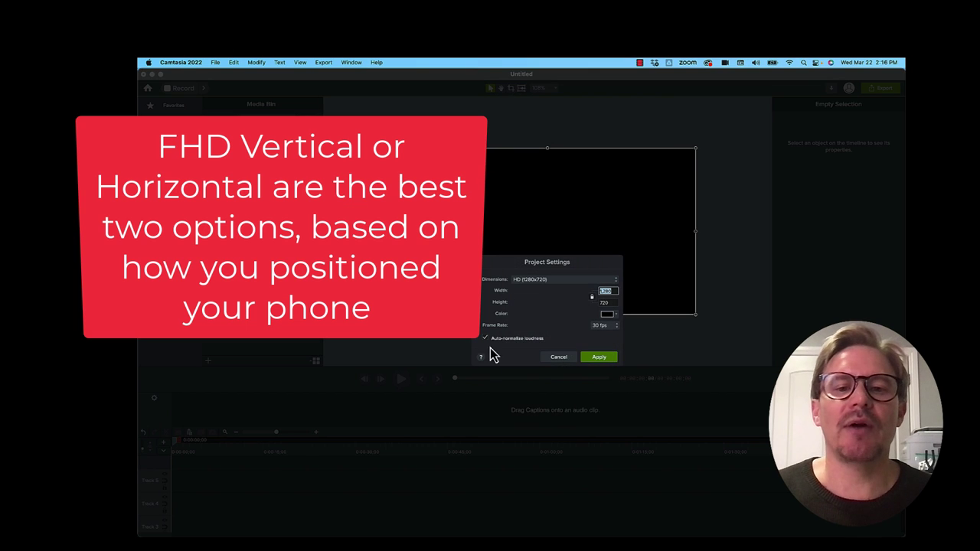
click(558, 357)
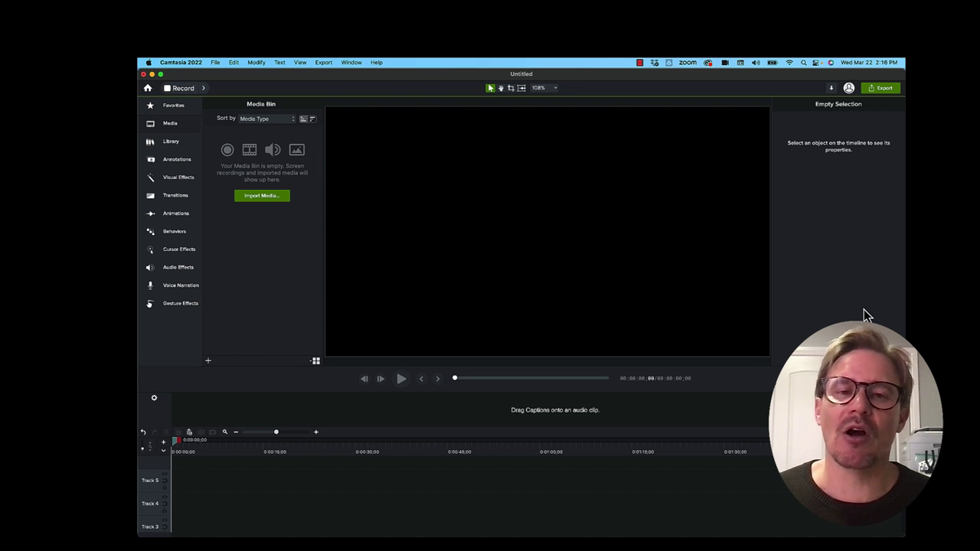
Switch to Finder, open the home show MP4 from the Video Home Shows folder, and move its player window nearer the screen centre.
mouse_move(336, 528)
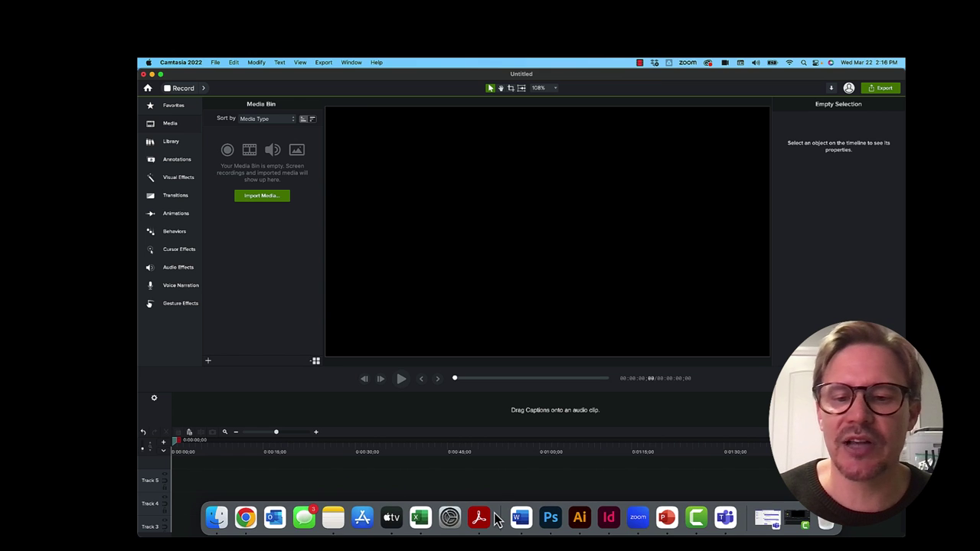
click(216, 519)
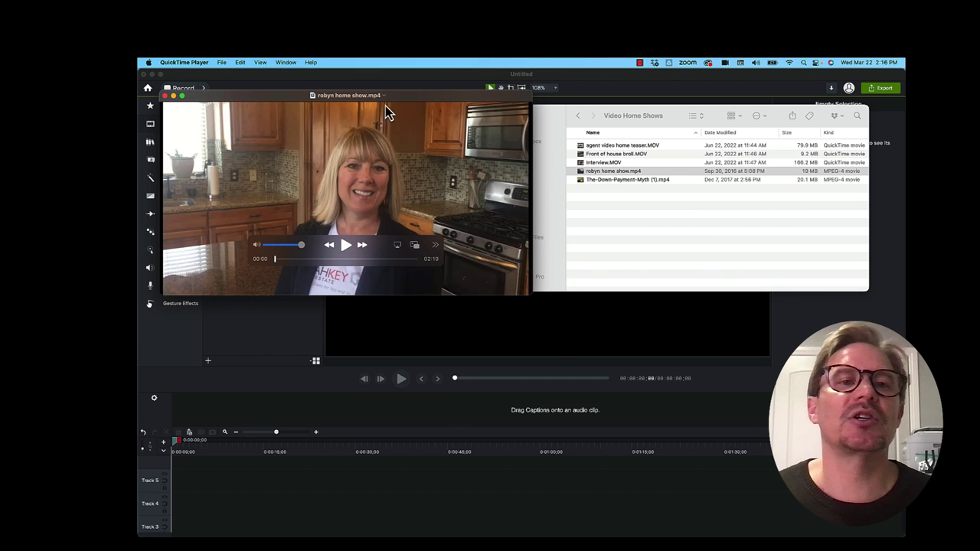
drag(394, 97, 446, 145)
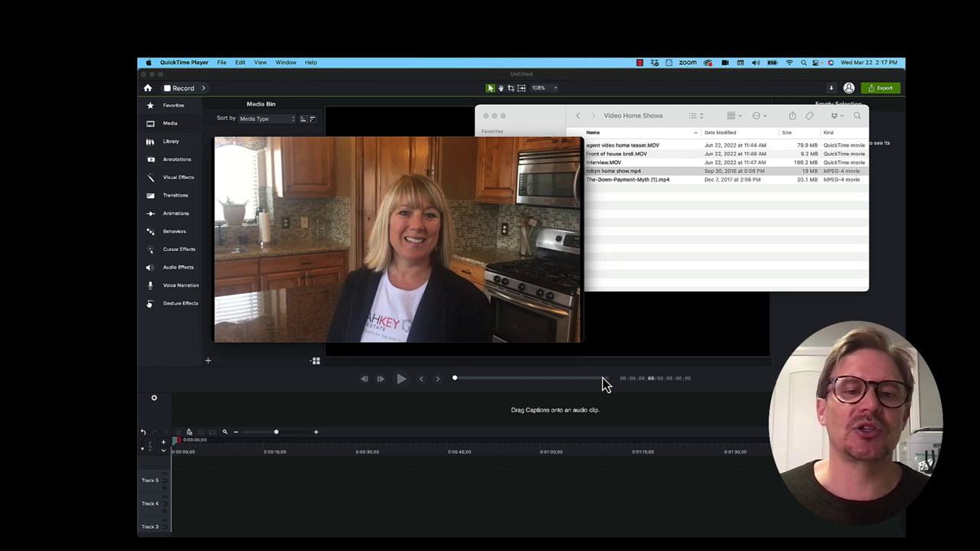
Play the home show video's opening, scrub back to 00:14, and return the playhead to the start.
mouse_move(437, 291)
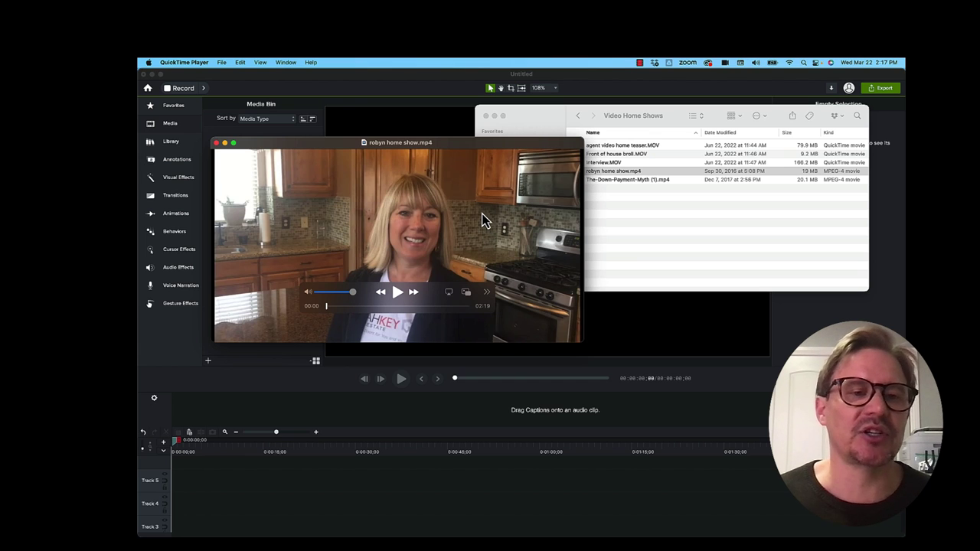
mouse_move(401, 295)
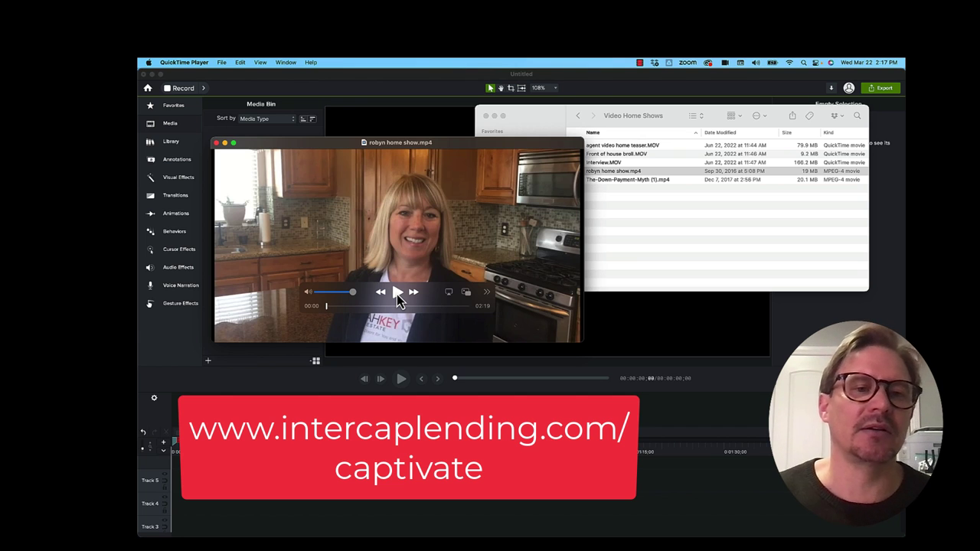
click(397, 293)
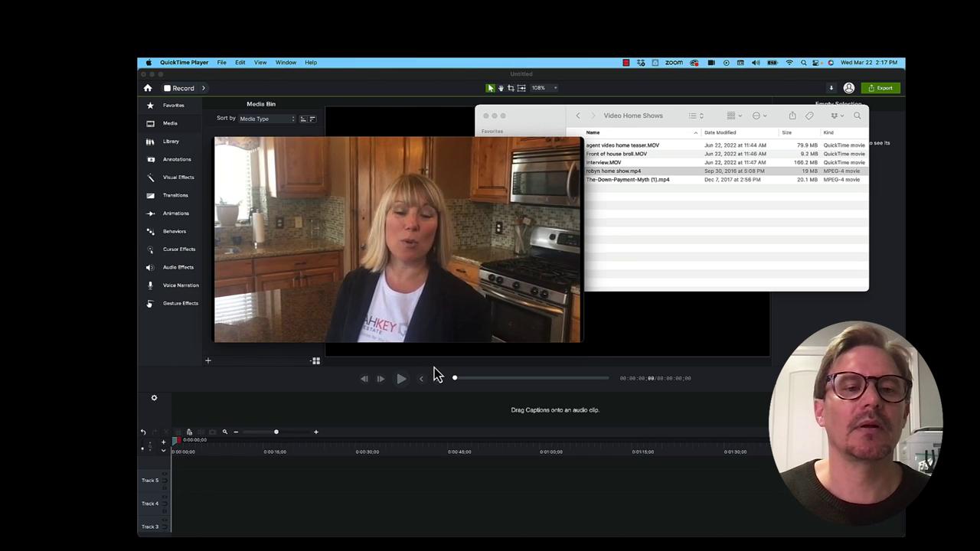
mouse_move(422, 336)
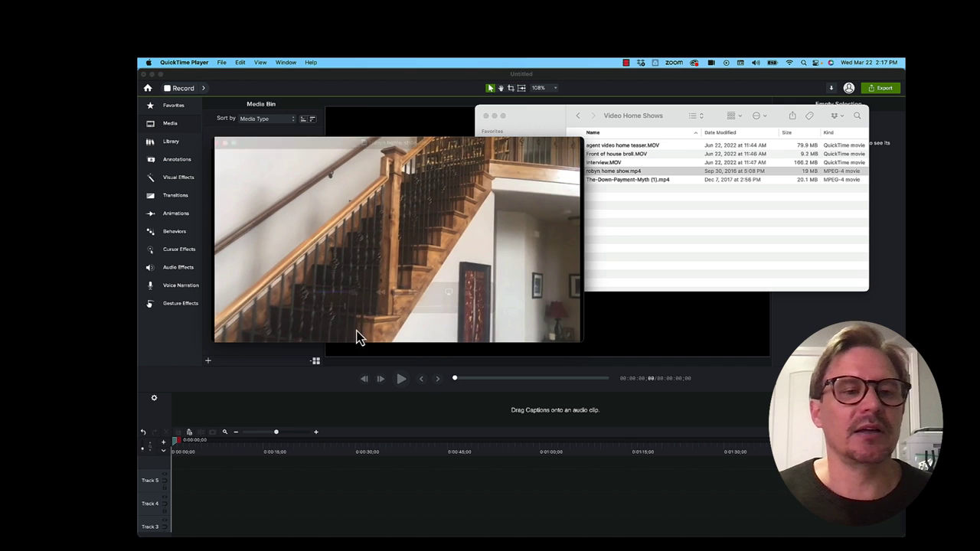
mouse_move(321, 321)
drag(345, 307, 341, 306)
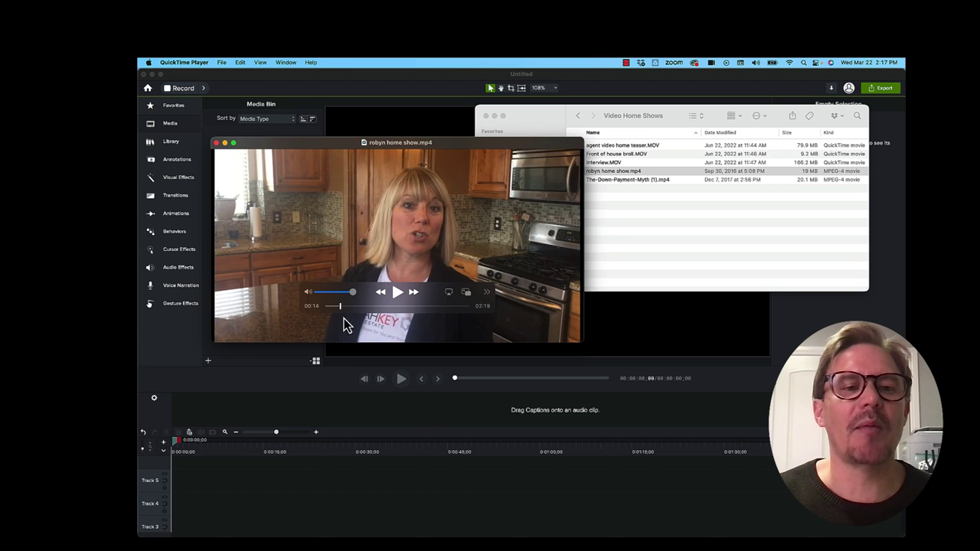
mouse_move(341, 306)
mouse_down()
mouse_move(369, 310)
mouse_move(325, 305)
mouse_up()
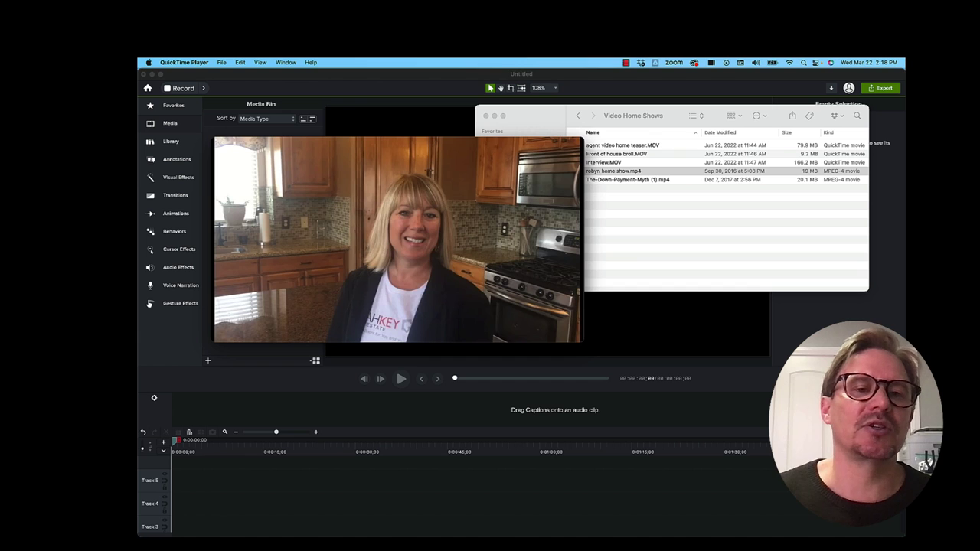
Scrub the home show video to 00:08, 00:38 and 01:18 to review its scenes, and play it from there.
mouse_move(317, 201)
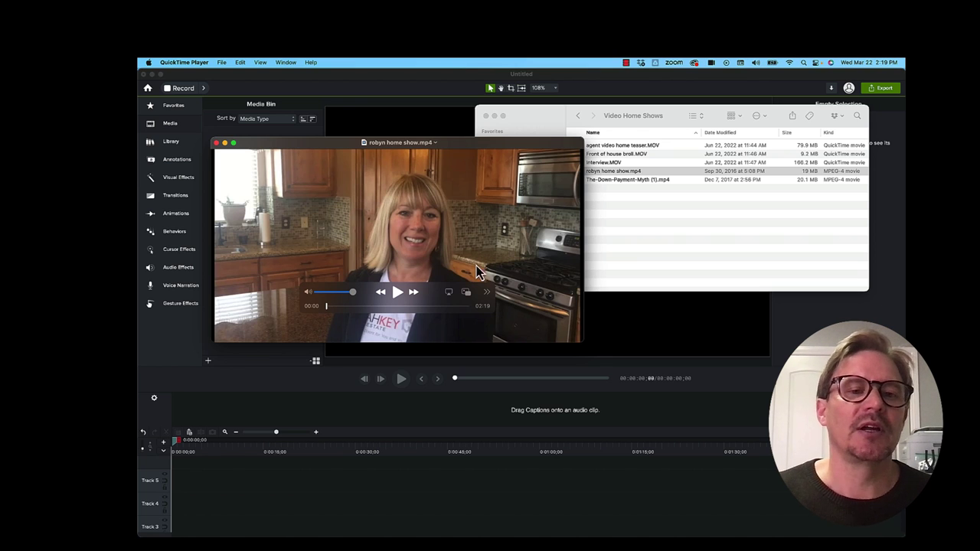
mouse_move(423, 297)
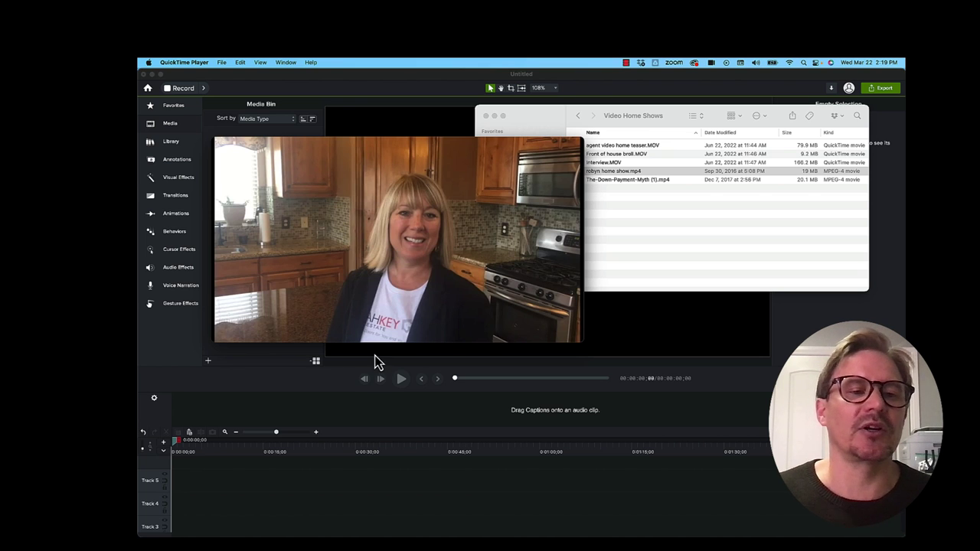
mouse_move(365, 341)
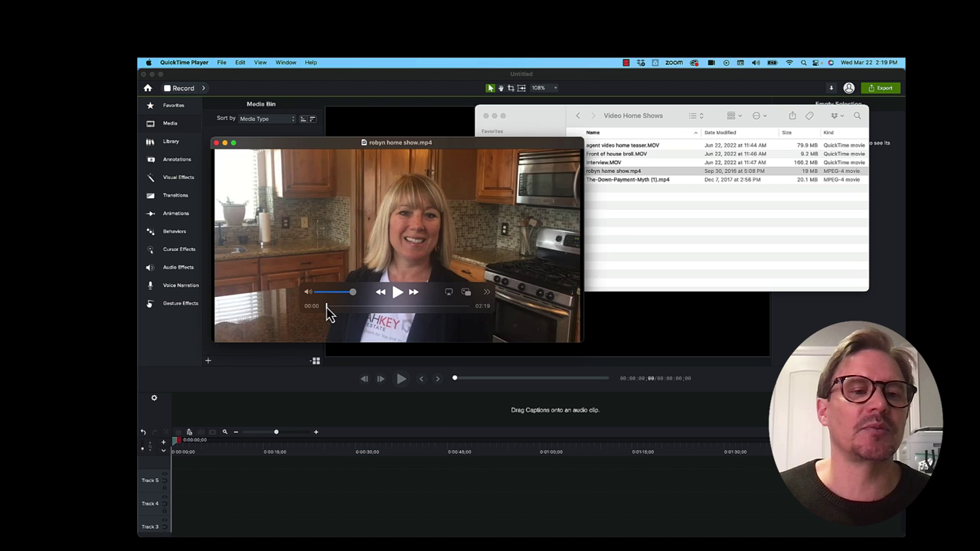
drag(328, 307, 335, 309)
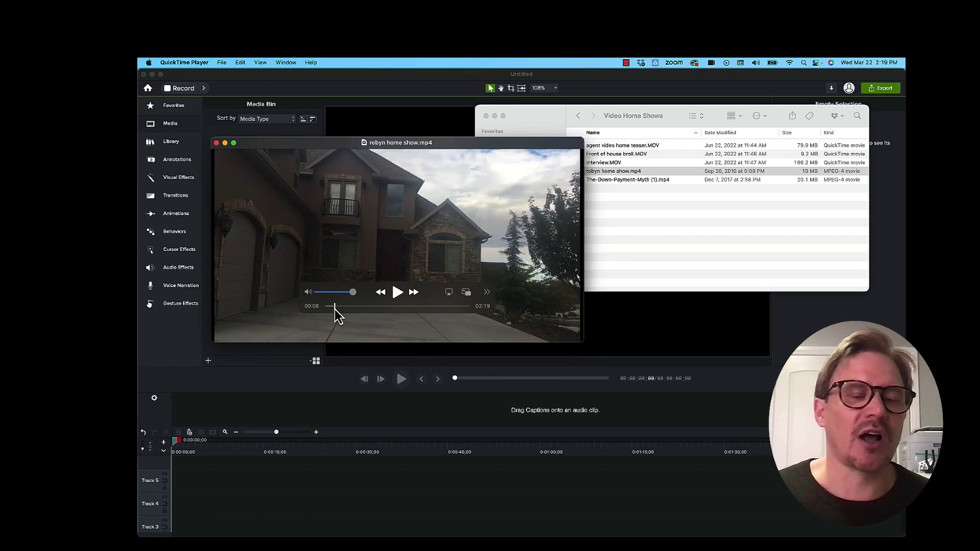
drag(334, 308, 365, 308)
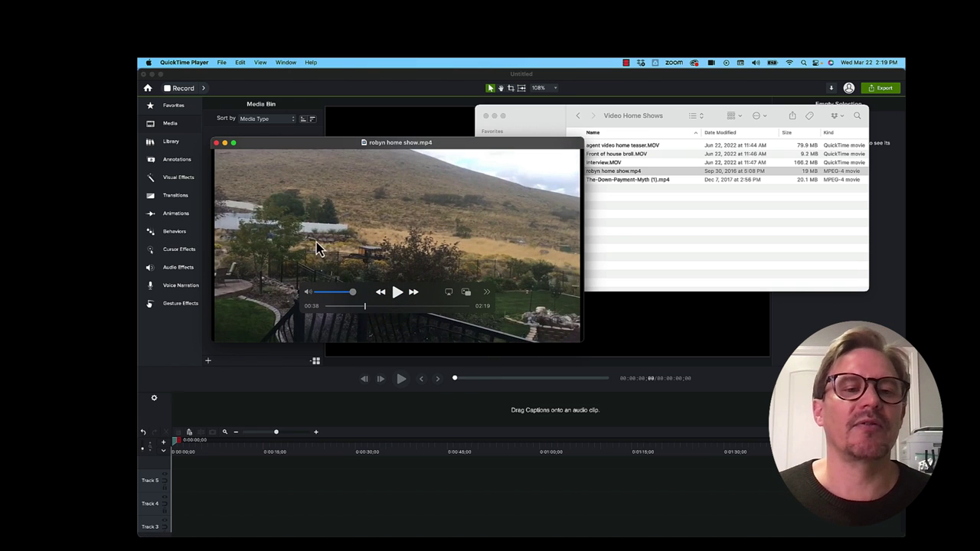
drag(365, 306, 406, 307)
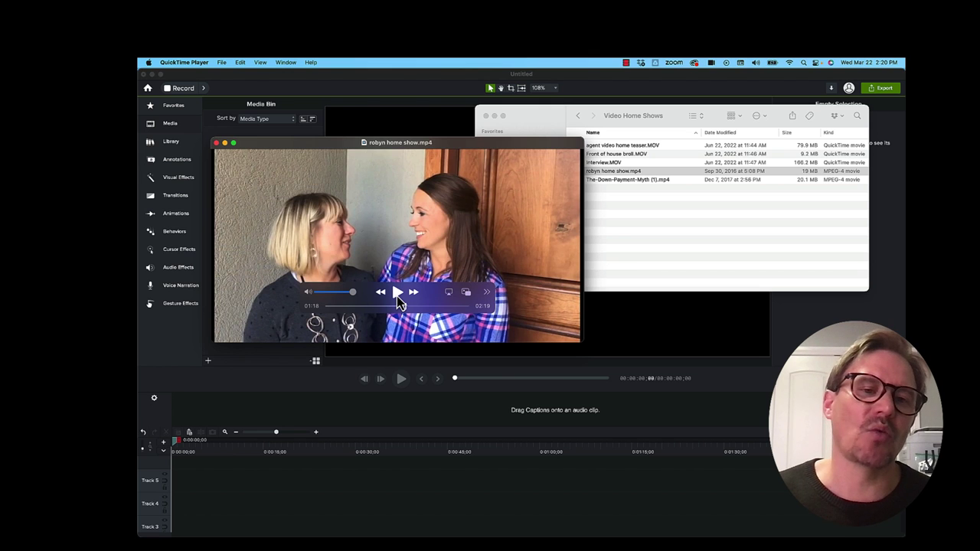
click(396, 294)
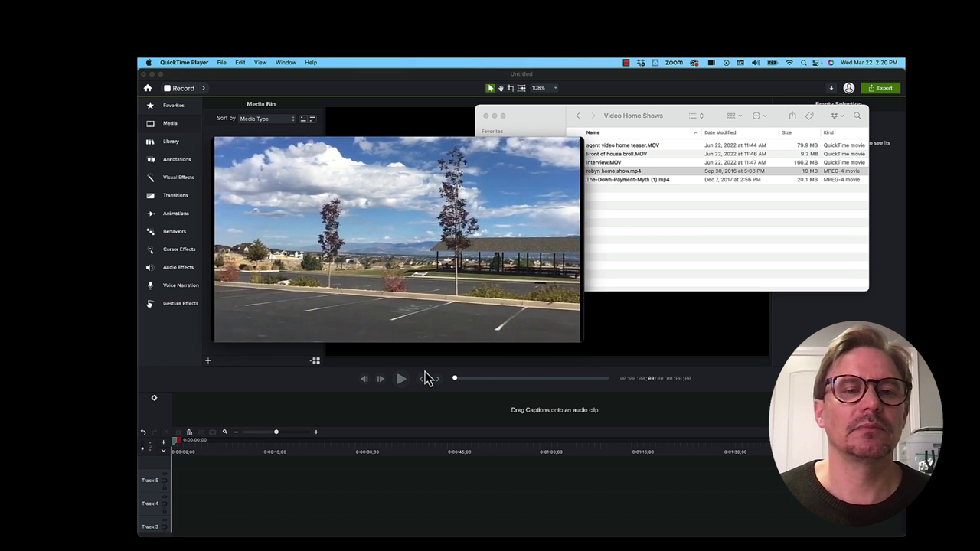
Pause the home show video at the lake scene, advance to 01:43, and play the doorway interview through to 01:54.
mouse_move(417, 344)
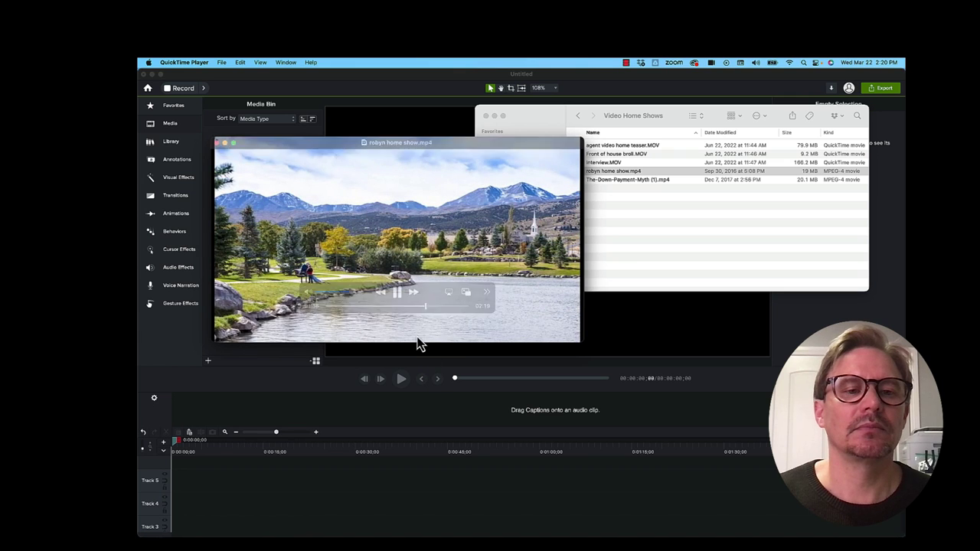
click(397, 295)
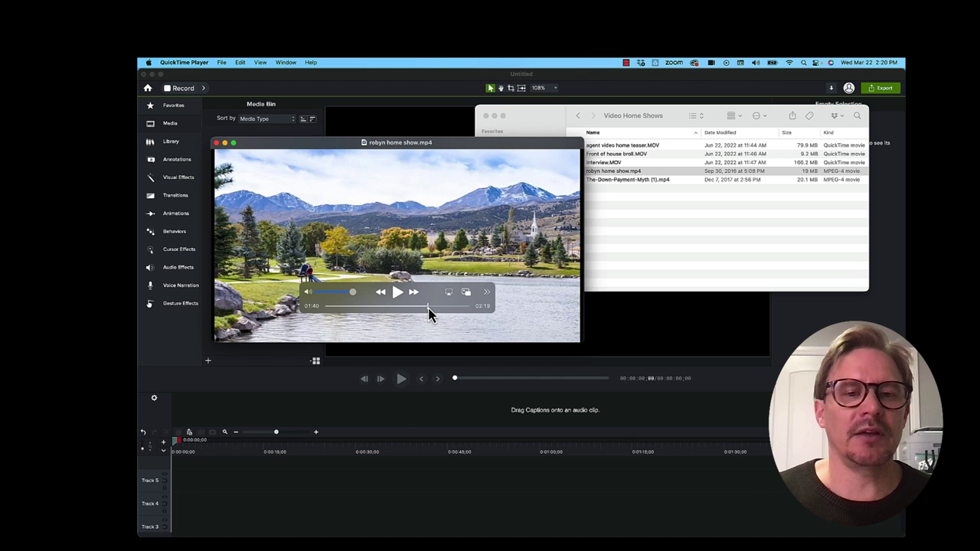
mouse_move(426, 308)
mouse_down()
mouse_move(415, 307)
mouse_move(431, 310)
mouse_up()
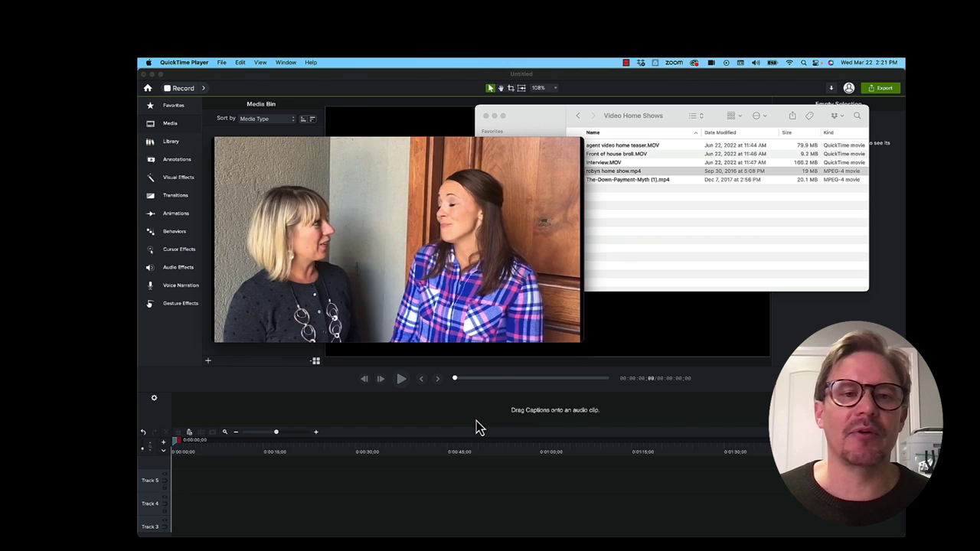
mouse_move(412, 308)
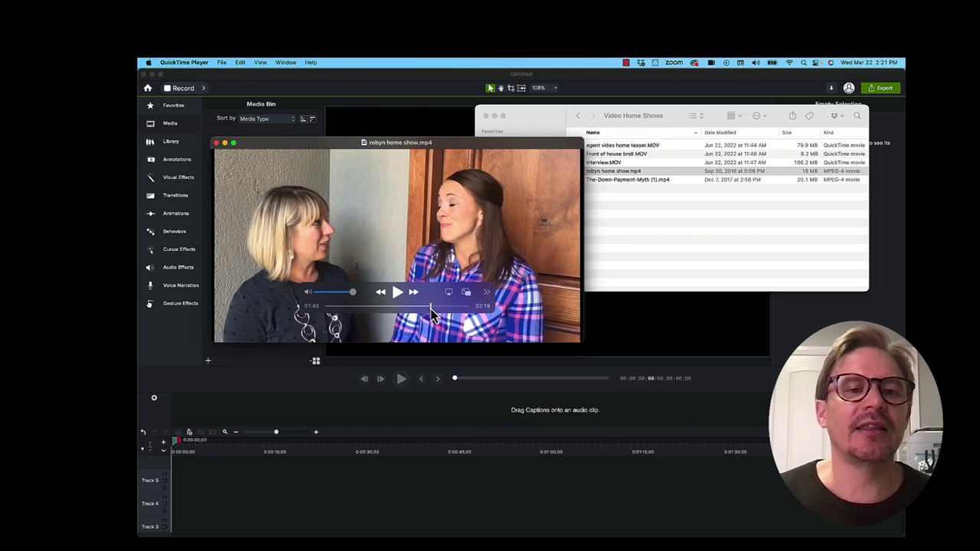
key(space)
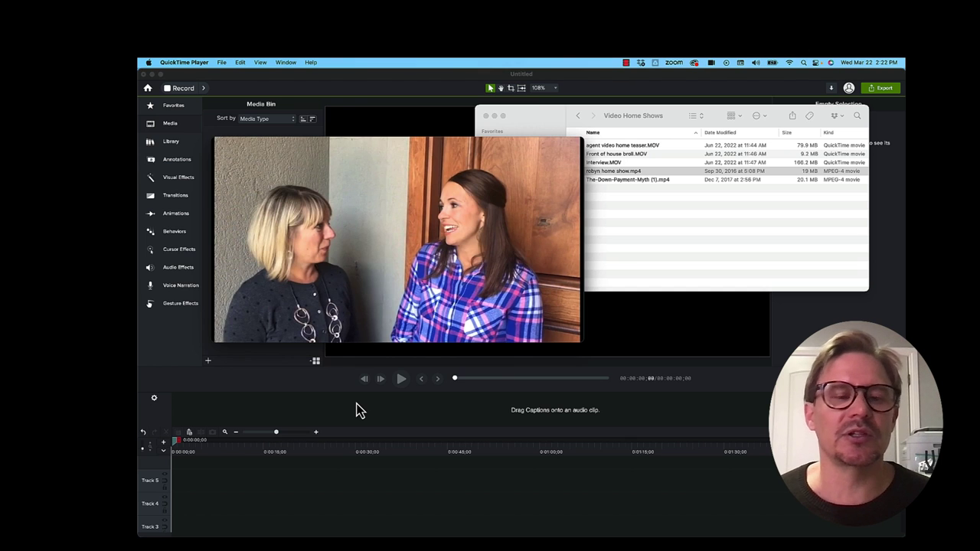
mouse_move(389, 334)
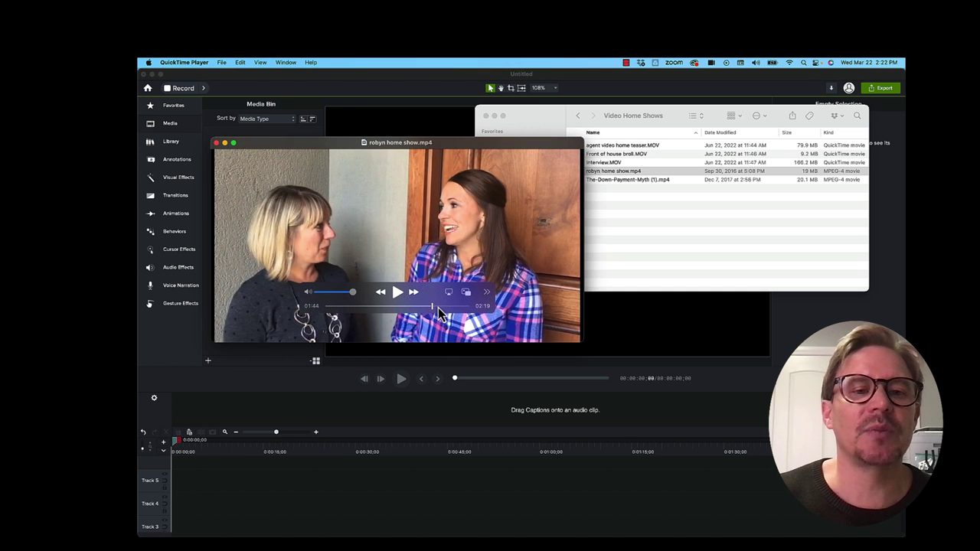
click(397, 294)
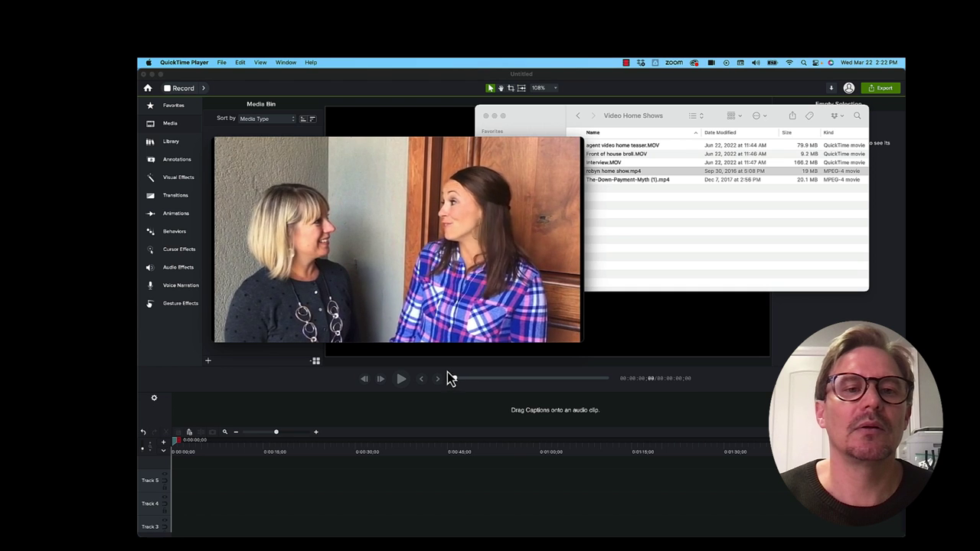
mouse_move(369, 297)
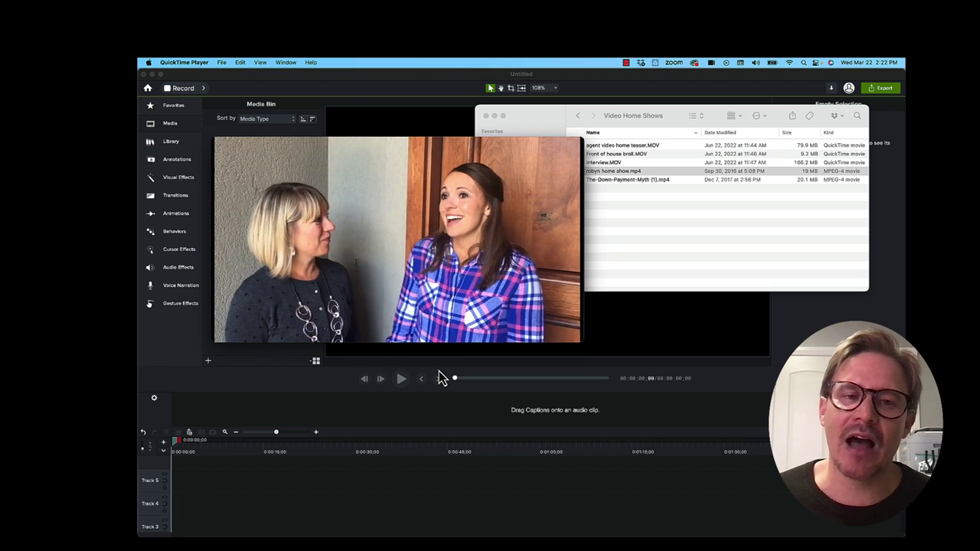
mouse_move(372, 245)
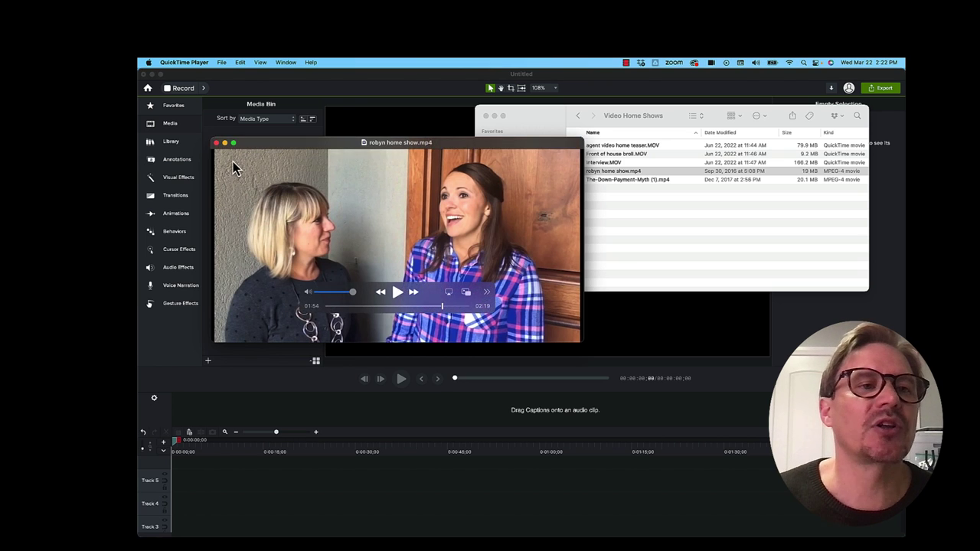
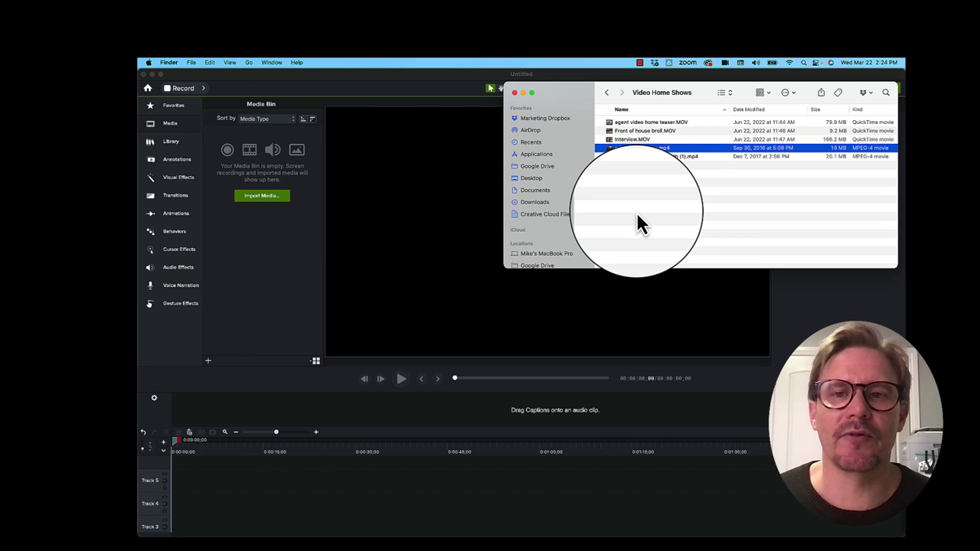
Open a second Finder window, browse its sidebar locations, view the computer's own location, and close that window.
mouse_move(222, 536)
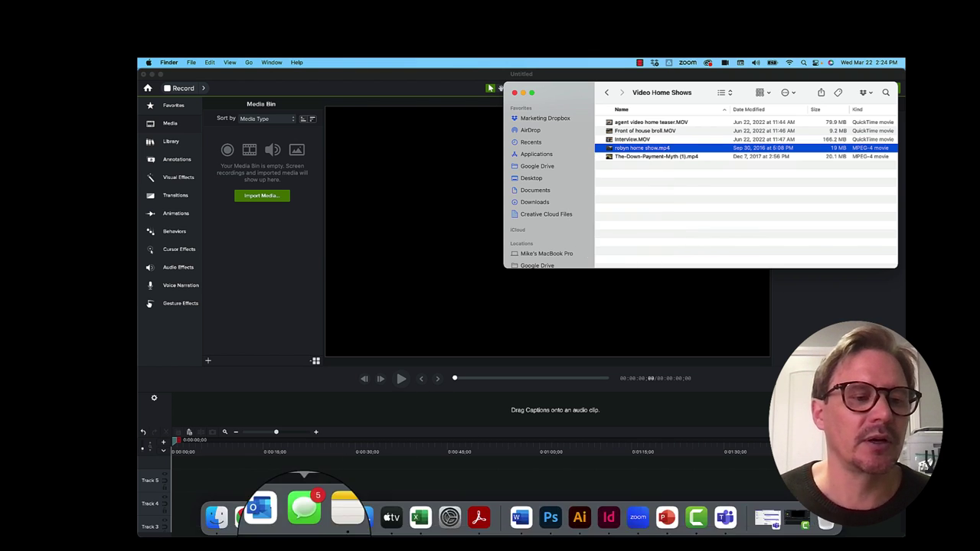
right_click(222, 532)
click(241, 325)
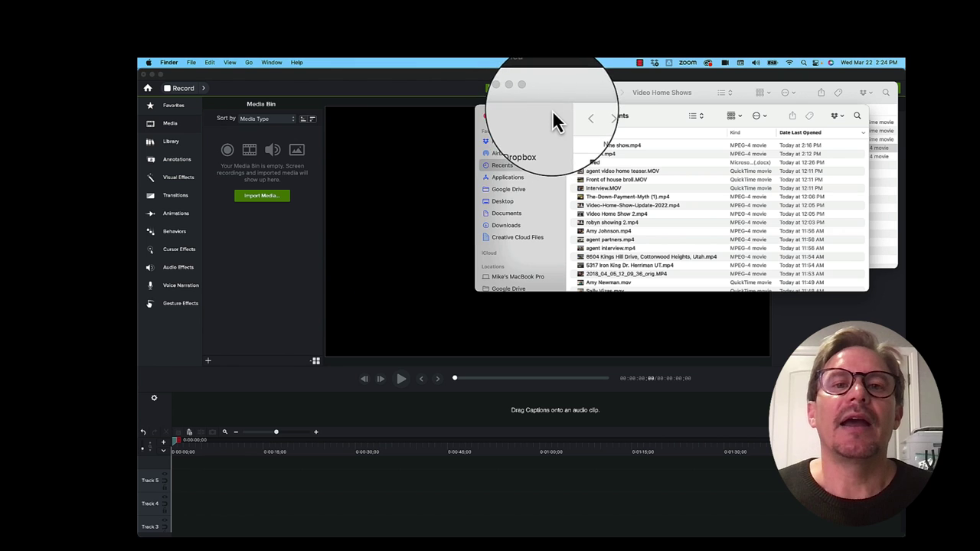
drag(555, 123, 496, 122)
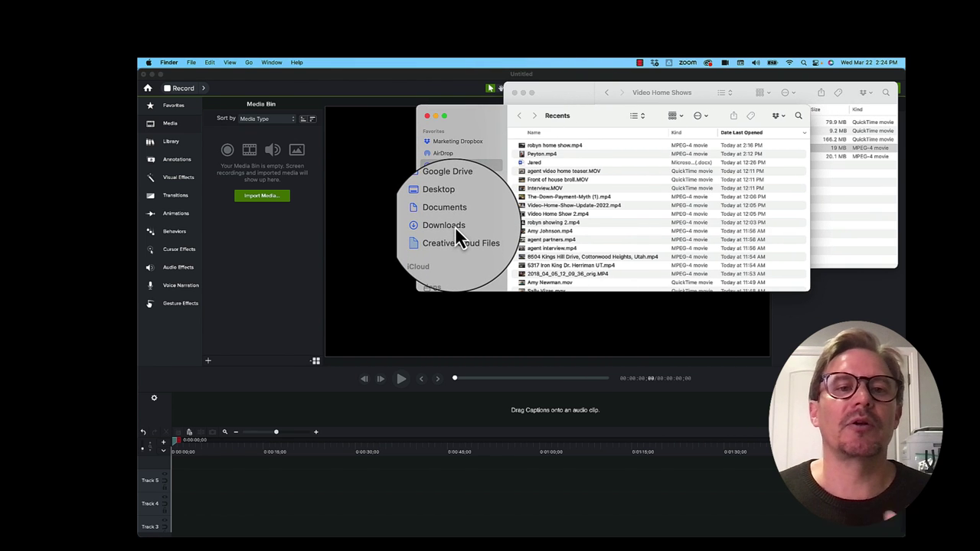
scroll(455, 226, down, 5)
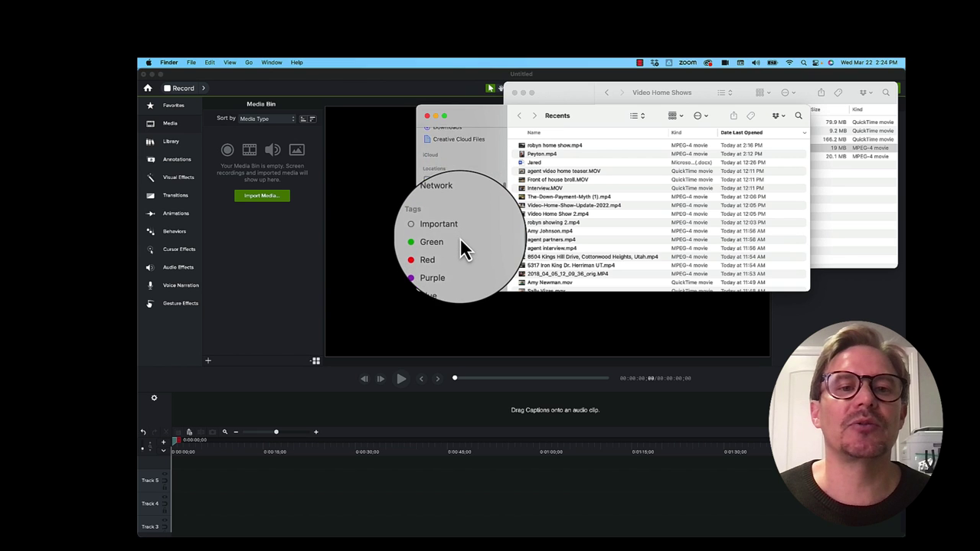
scroll(460, 238, up, 5)
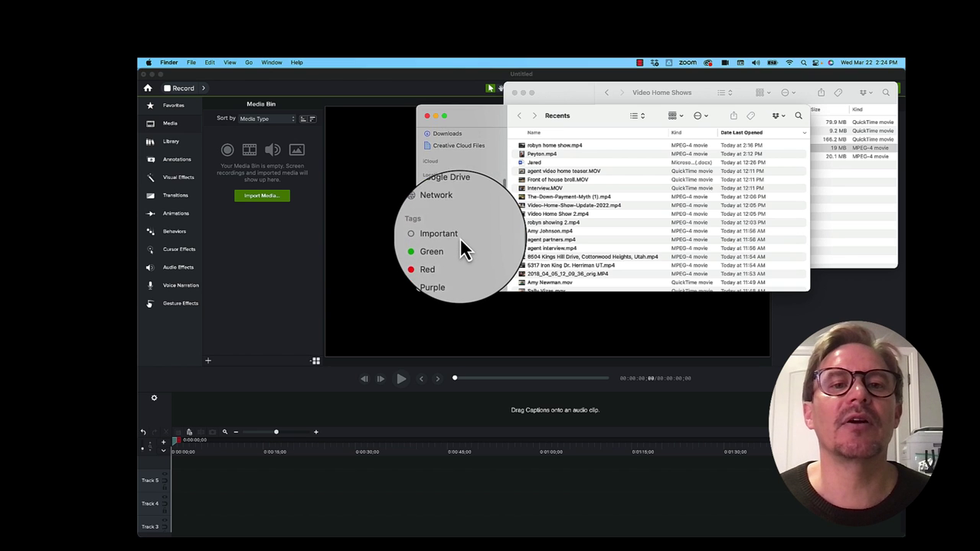
click(453, 185)
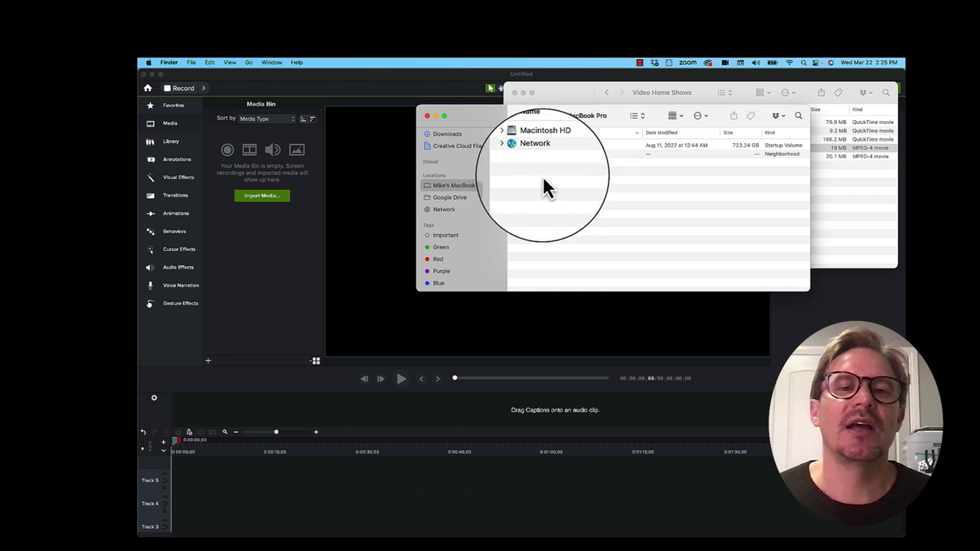
click(427, 115)
Import agent video home teaser.MOV, Front of house broll.MOV and Interview.MOV from the Video Home Shows folder into Camtasia's Media Bin.
drag(559, 94, 467, 189)
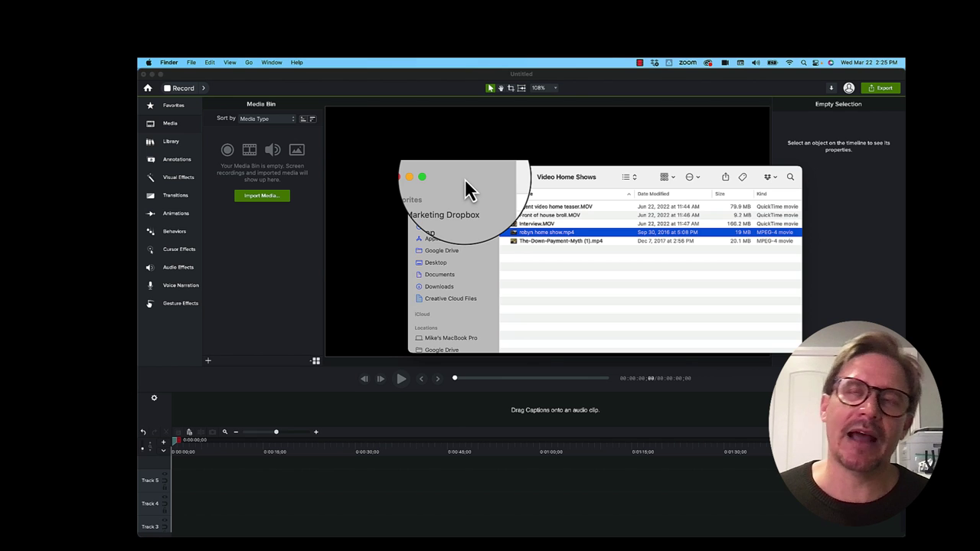
click(679, 206)
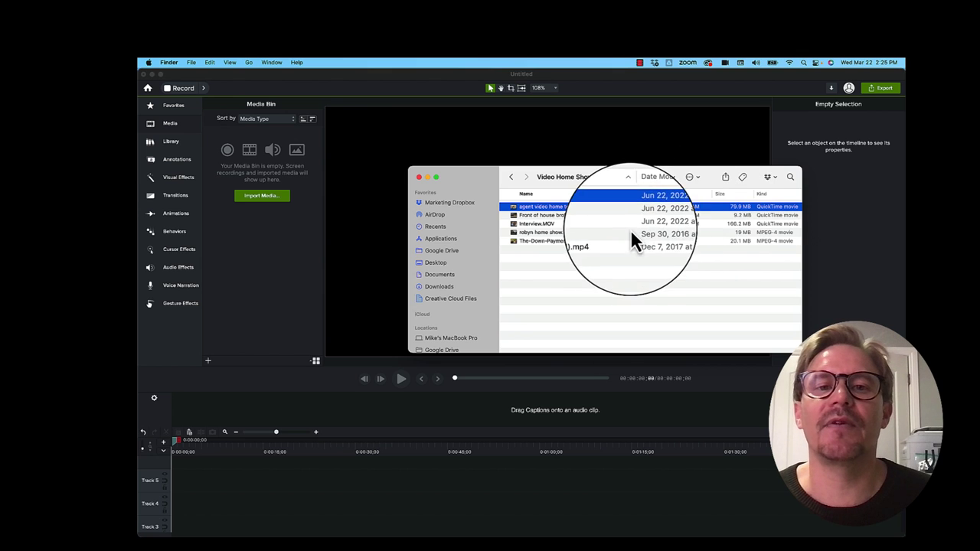
click(736, 226)
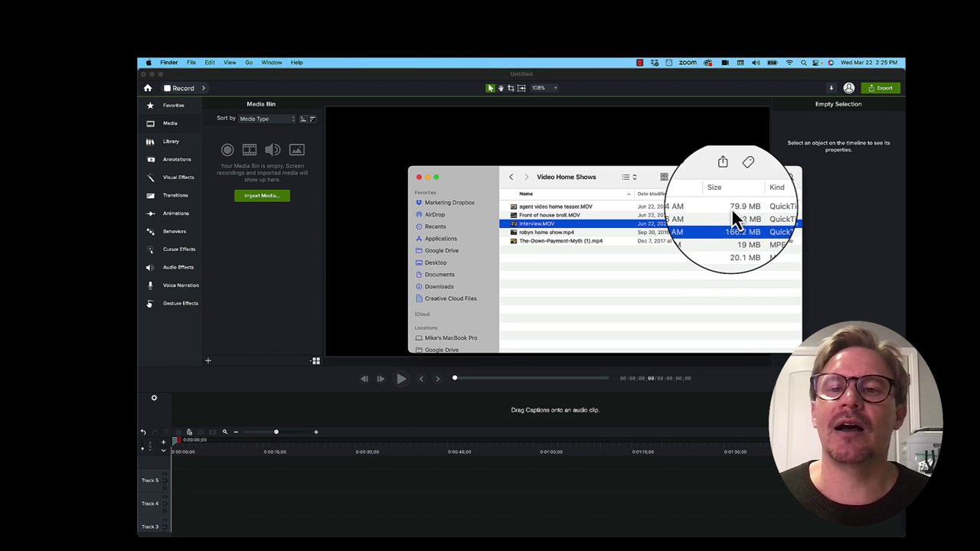
click(731, 208)
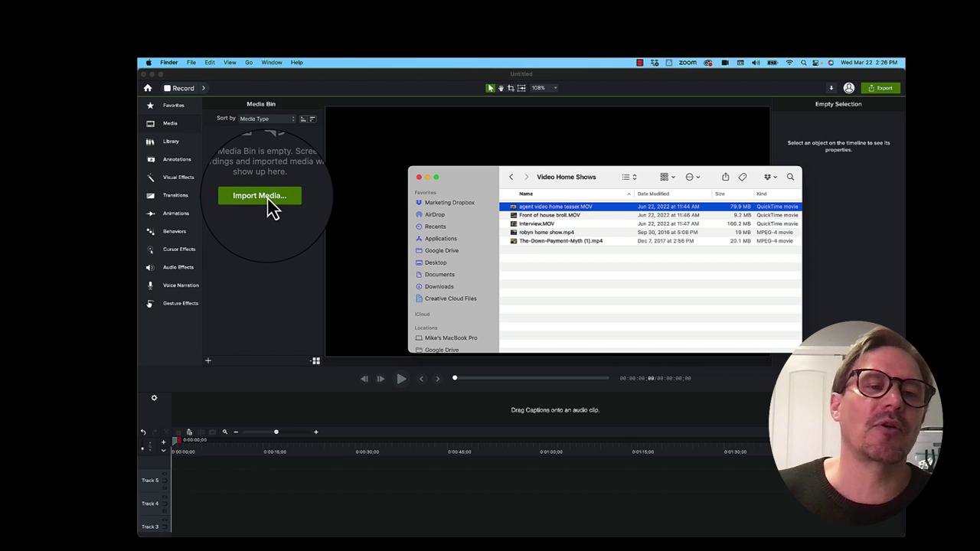
shift+click(536, 217)
shift+click(536, 225)
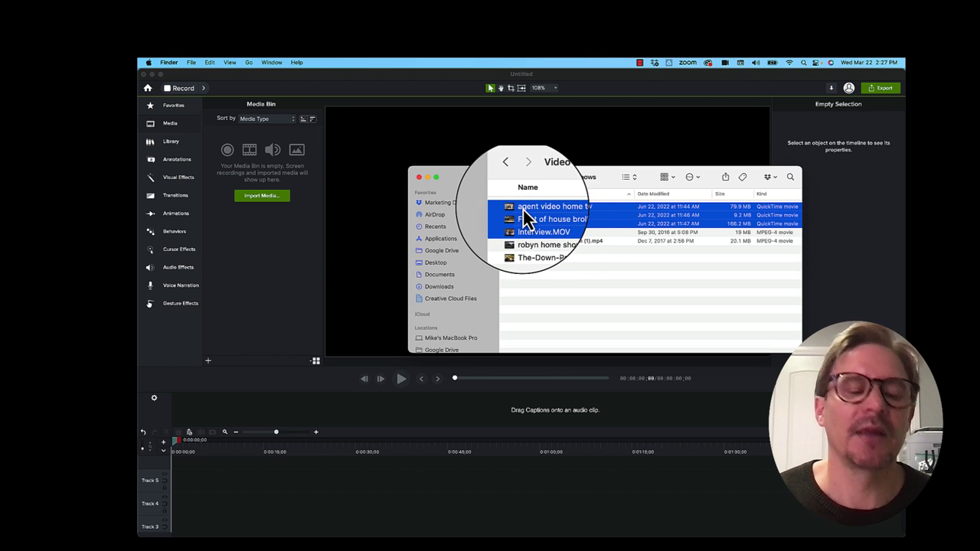
drag(523, 210, 255, 214)
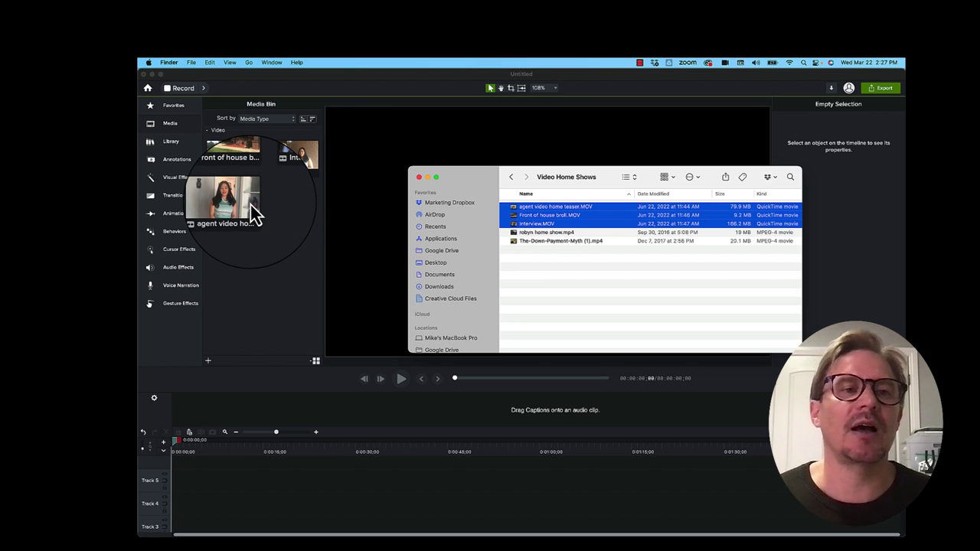
Switch to Camtasia and place the agent video home teaser clip at the start of Track 1.
click(301, 283)
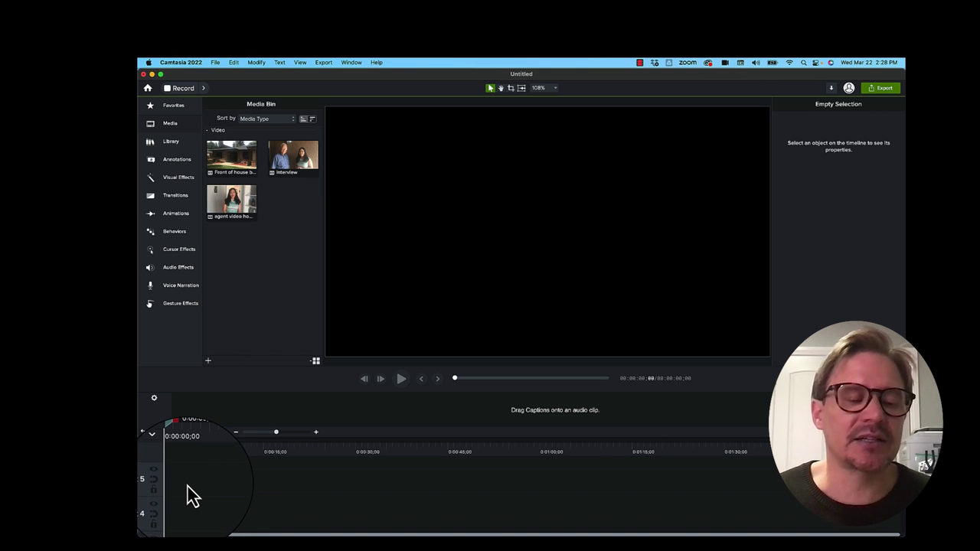
scroll(191, 496, down, 3)
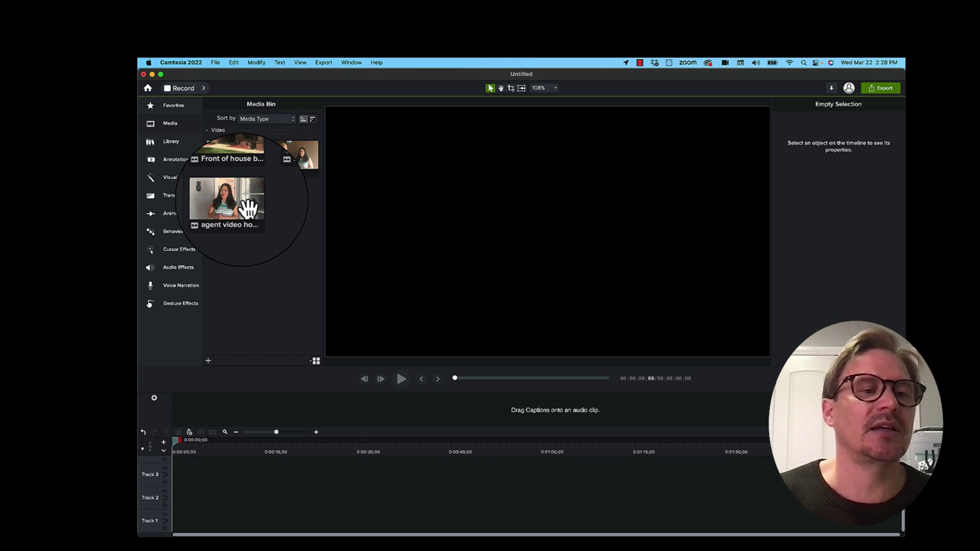
drag(246, 207, 187, 526)
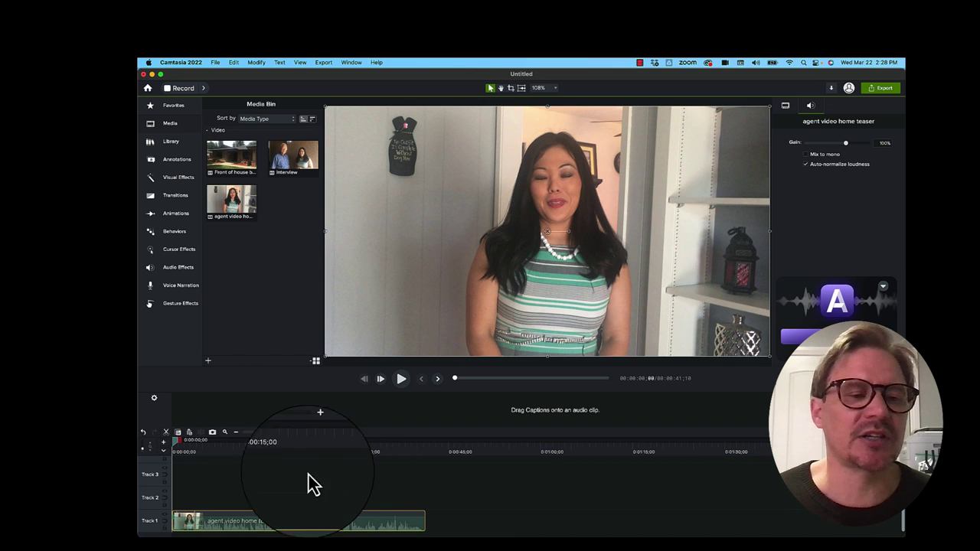
Scrub the teaser clip to about 3 seconds, return near its start, and play the opening to about 6 seconds.
drag(177, 453, 195, 457)
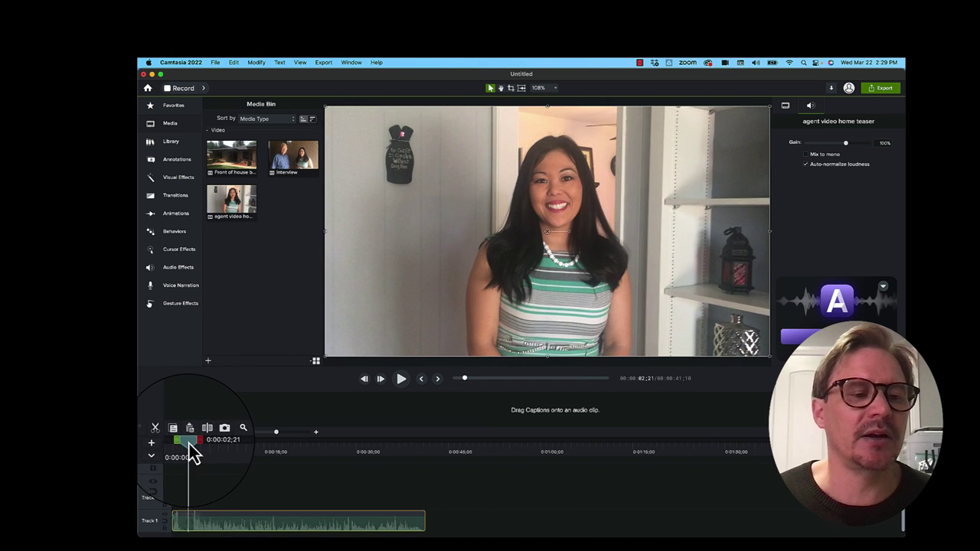
drag(193, 453, 195, 453)
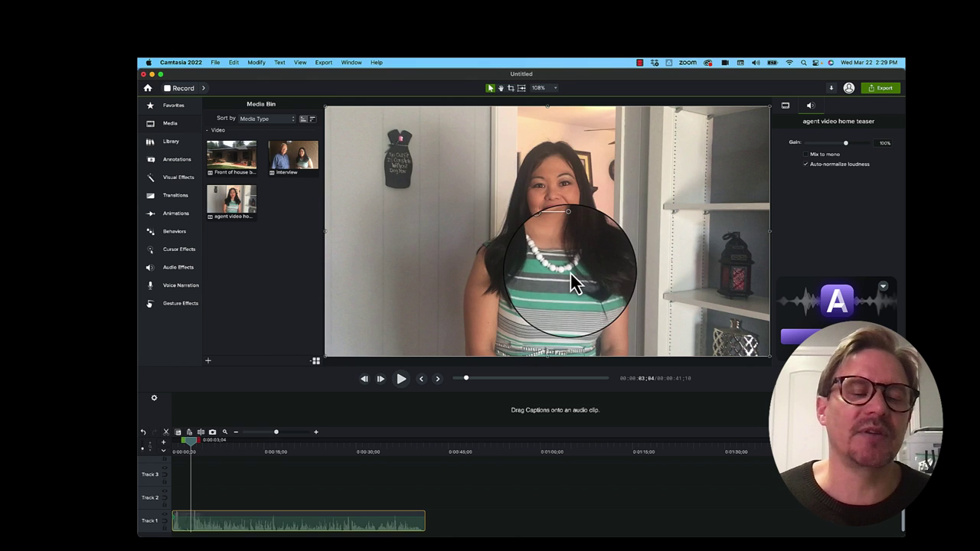
mouse_move(192, 455)
mouse_down()
mouse_move(289, 456)
mouse_move(179, 450)
mouse_up()
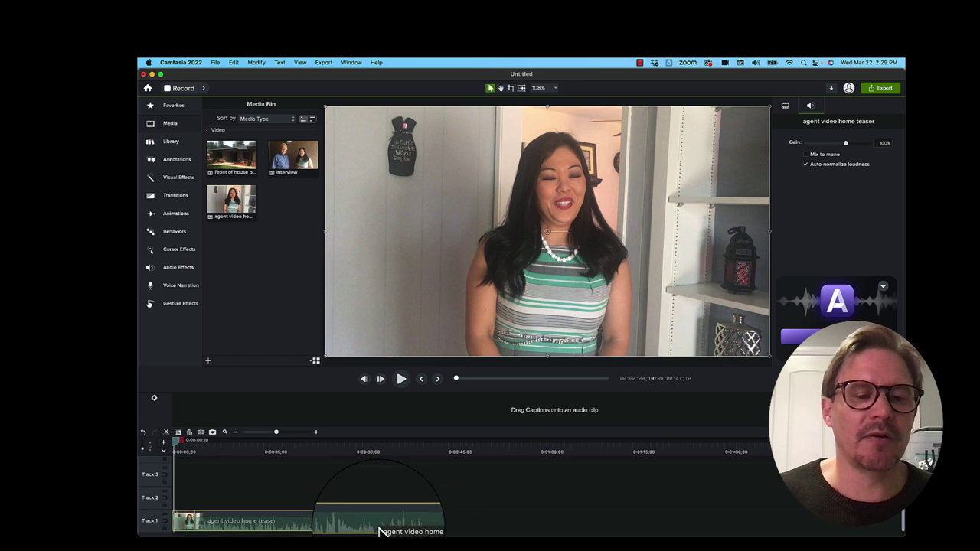
drag(380, 518, 380, 517)
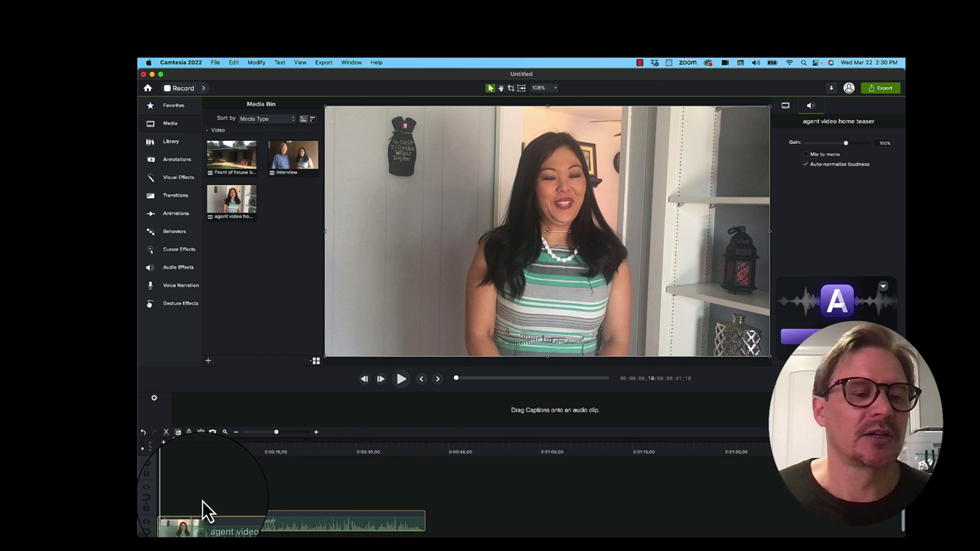
click(173, 445)
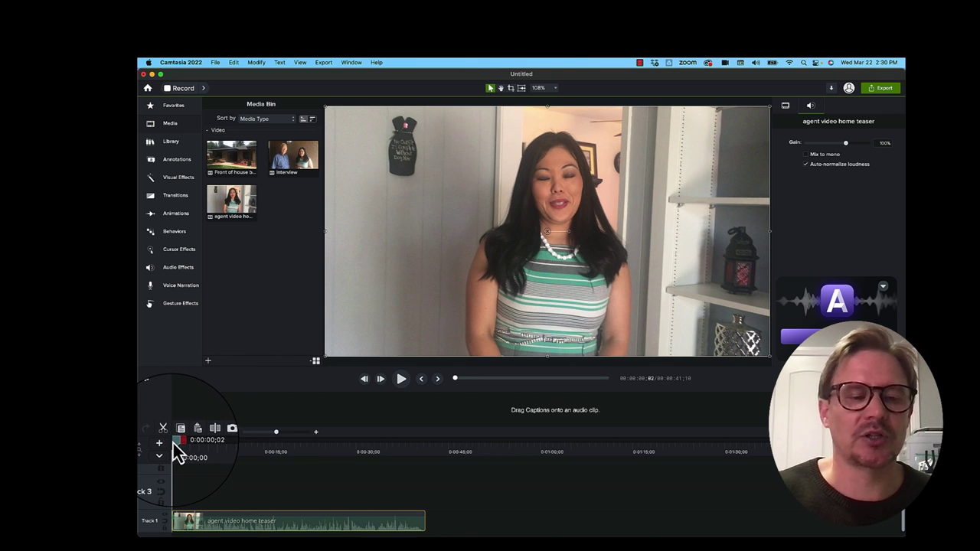
key(space)
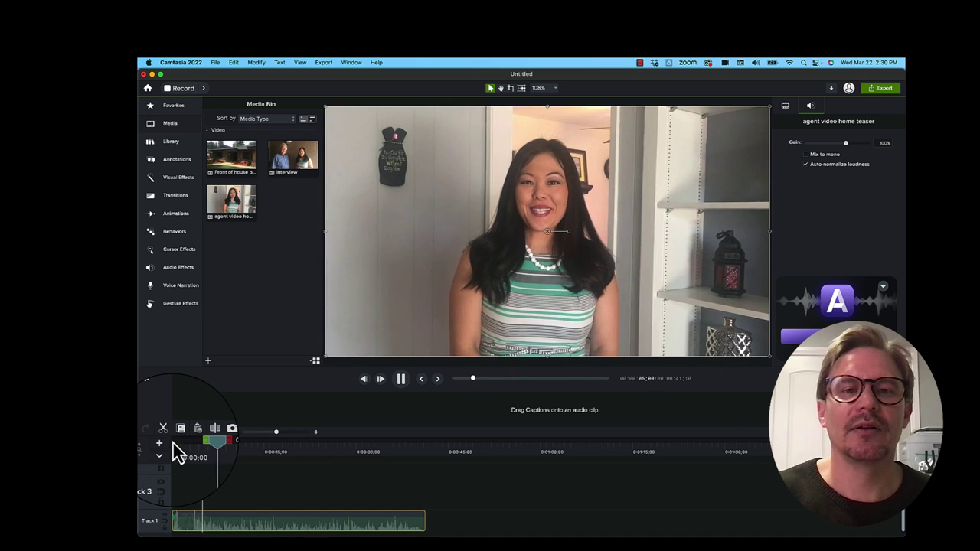
key(space)
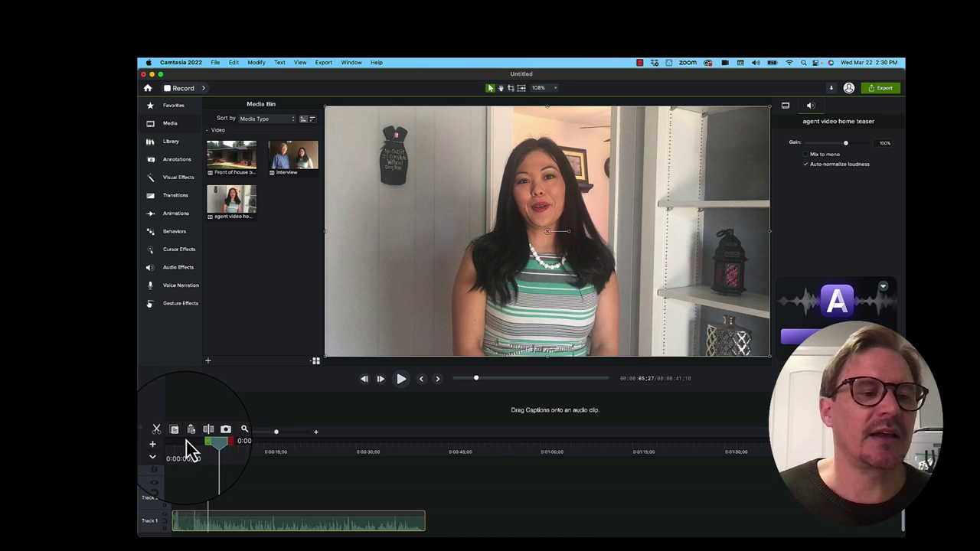
Split the agent video home teaser clip on Track 1 at 0:00:03;00, just before the agent starts speaking.
drag(209, 447, 192, 472)
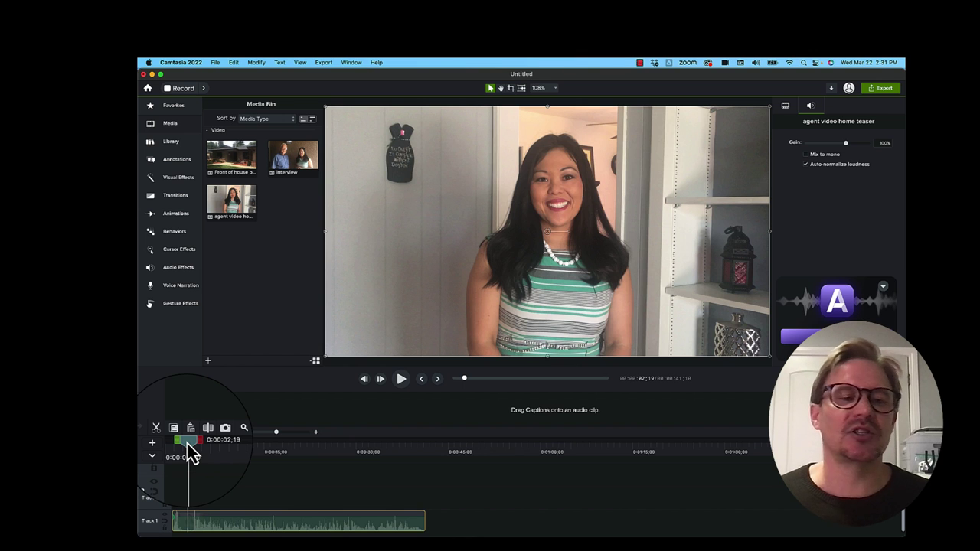
drag(192, 454, 194, 454)
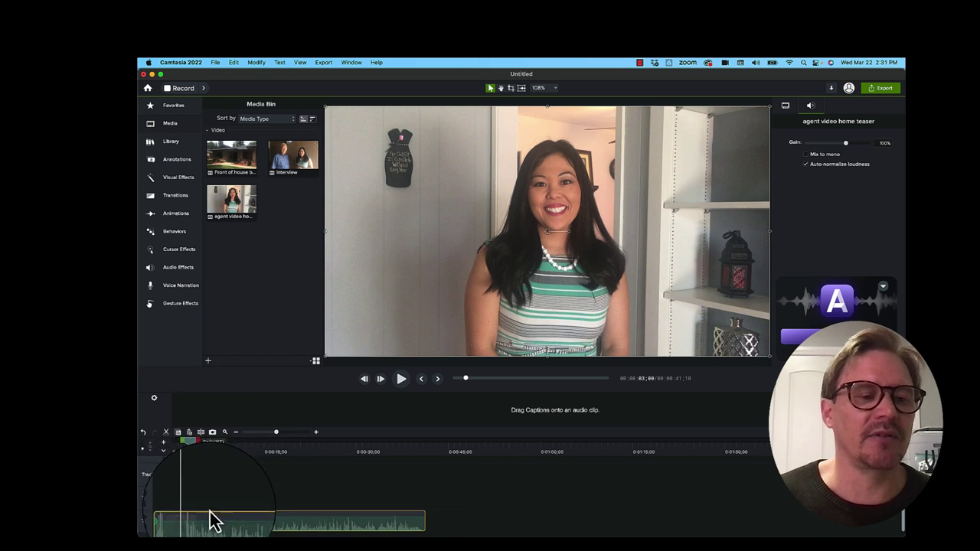
click(202, 435)
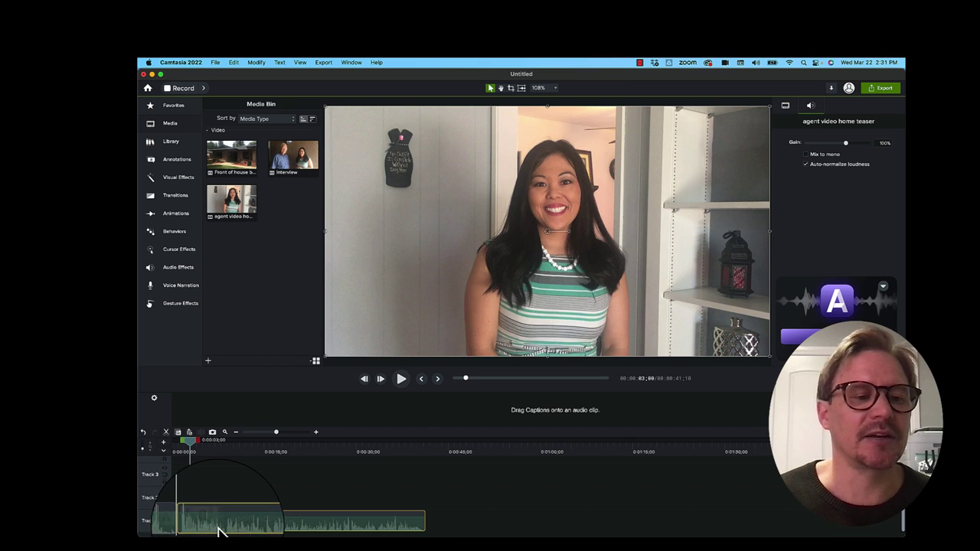
Delete the opening segment before the 3-second split and move the remaining agent video home teaser clip to the start of Track 1.
click(184, 524)
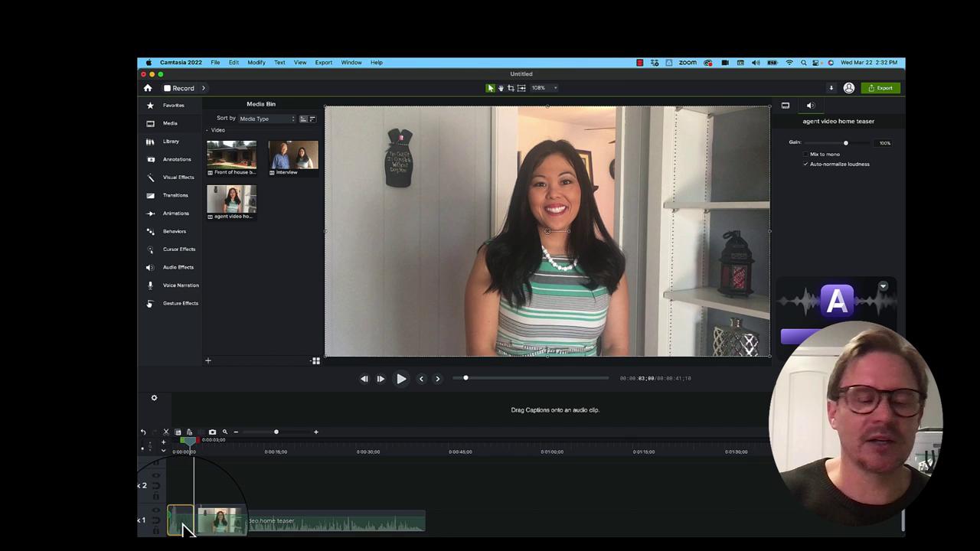
key(Delete)
drag(191, 453, 170, 452)
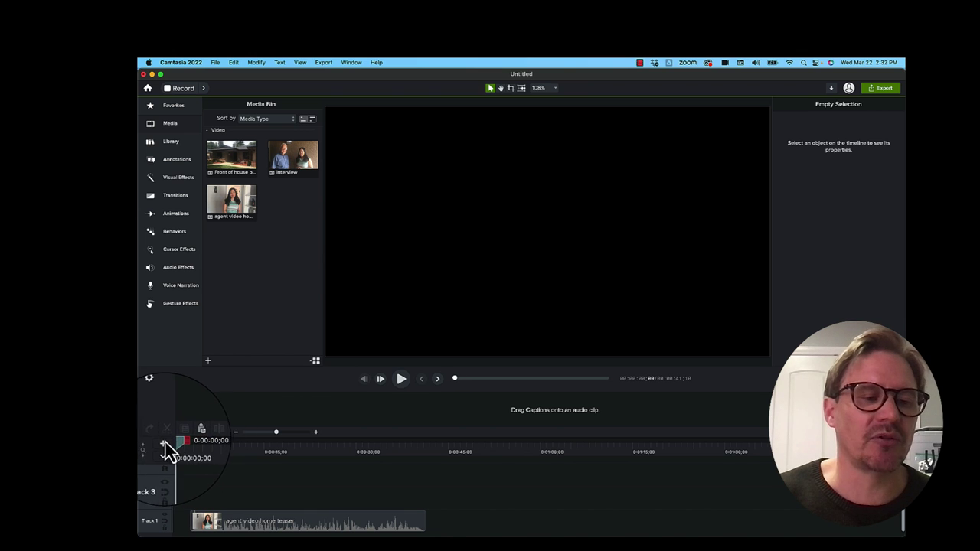
click(285, 528)
drag(295, 525, 272, 528)
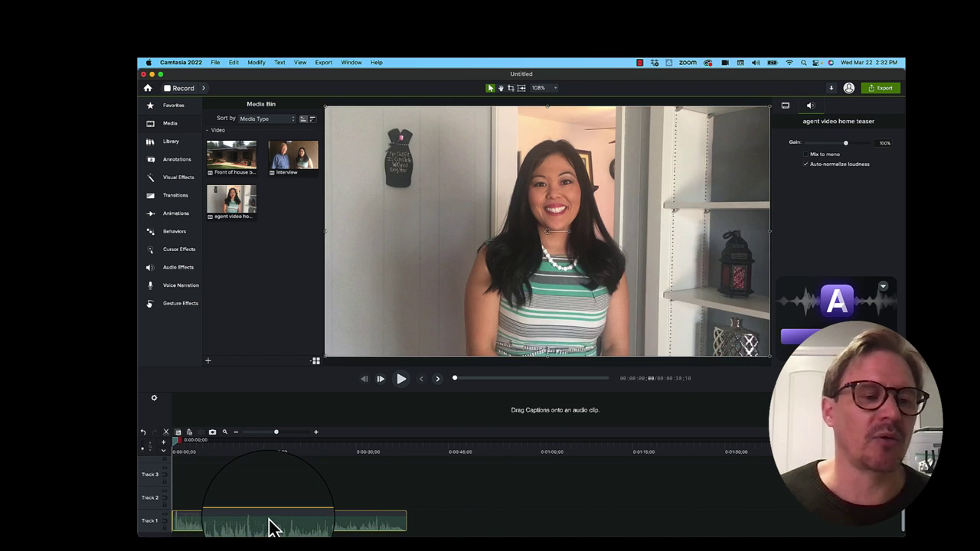
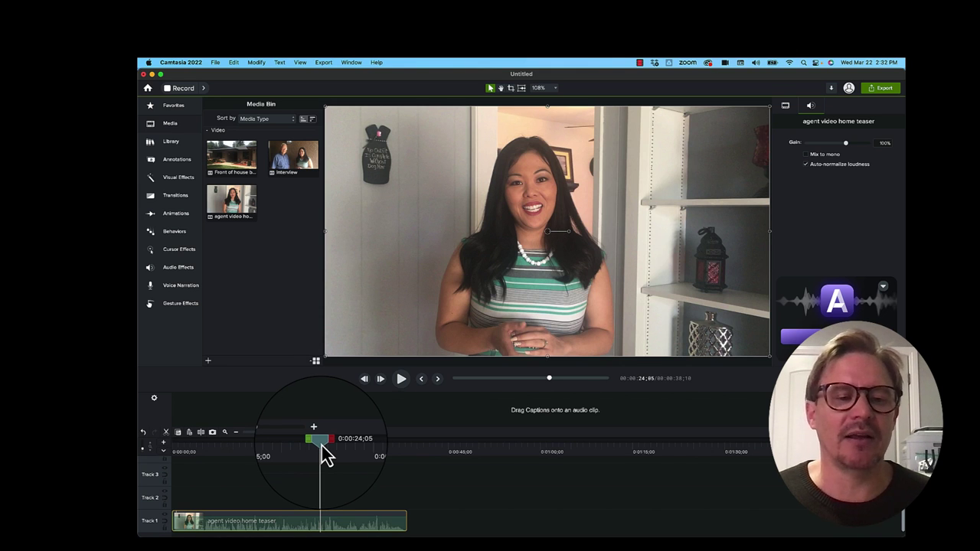
Split the agent video home teaser clip at 0:00:37;25 and delete the short leftover piece at its end.
drag(322, 445, 344, 445)
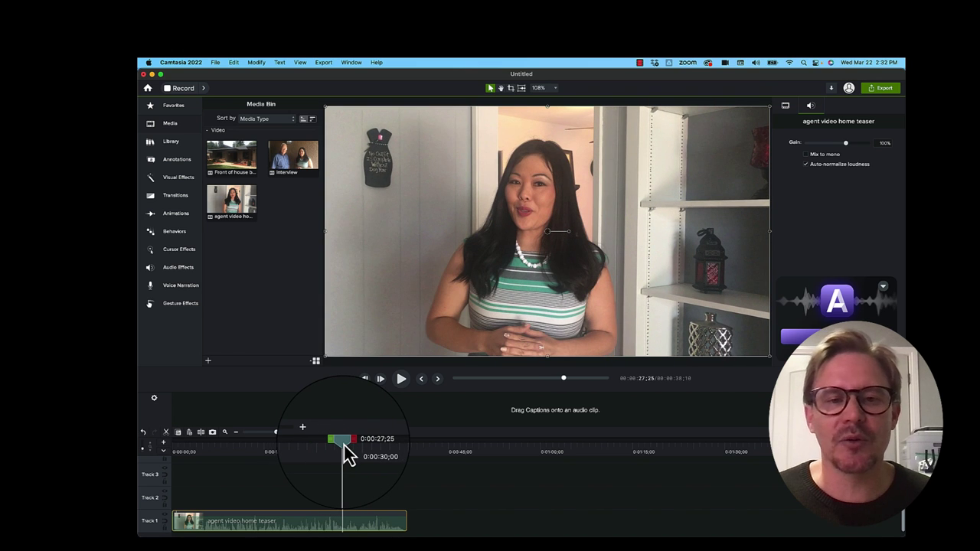
mouse_move(344, 445)
mouse_down()
mouse_move(322, 444)
mouse_move(349, 450)
mouse_up()
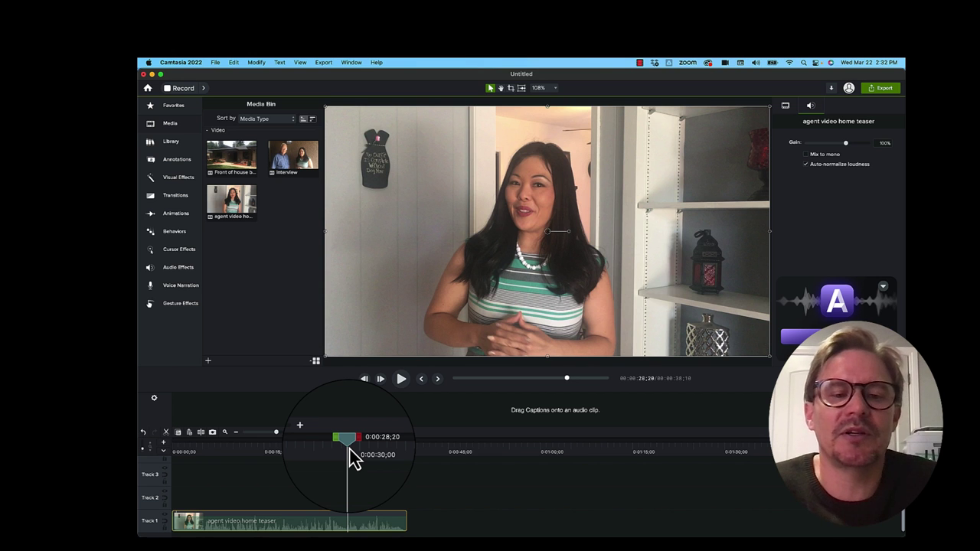
drag(351, 457, 406, 452)
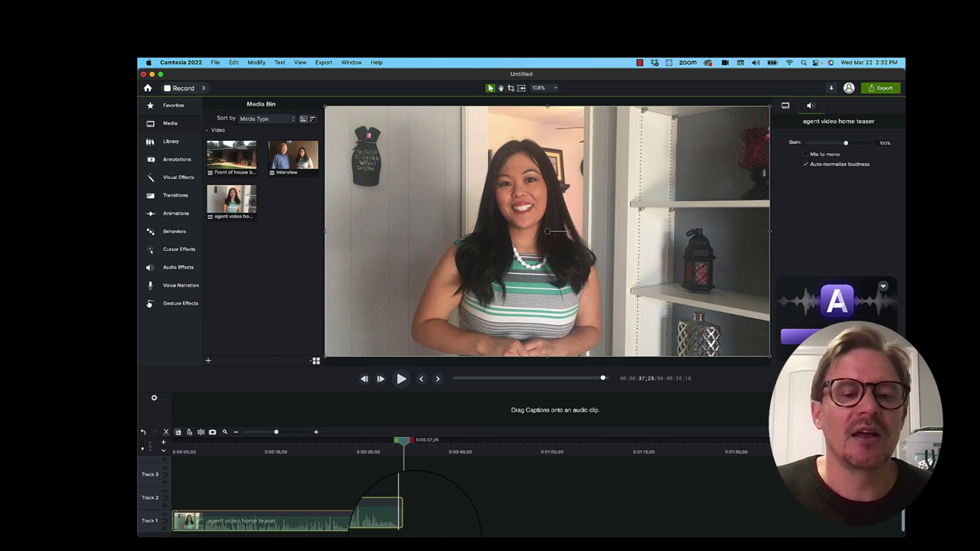
click(203, 435)
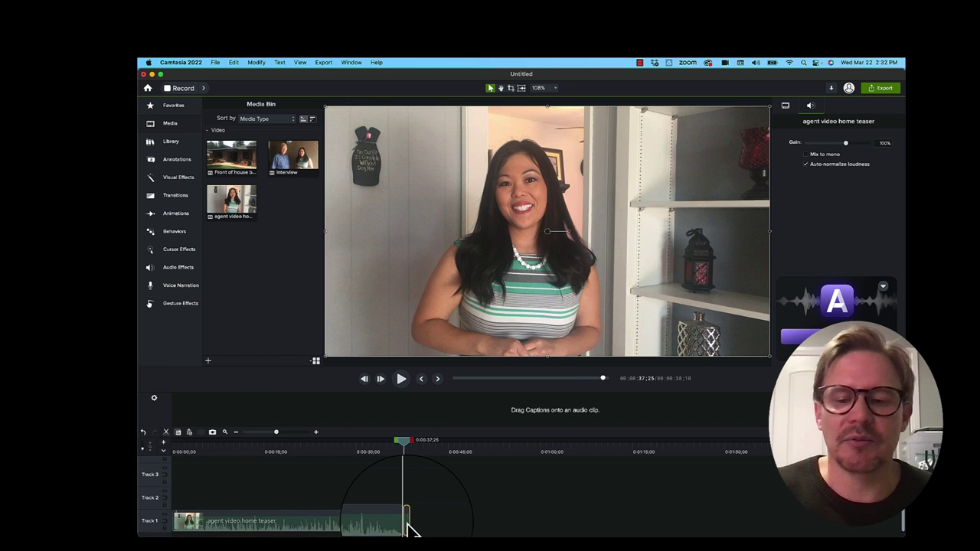
key(Delete)
Play the middle of the trimmed teaser clip to about 0:00:20 and scrub back to 0:00:18;18.
drag(406, 452, 272, 451)
key(space)
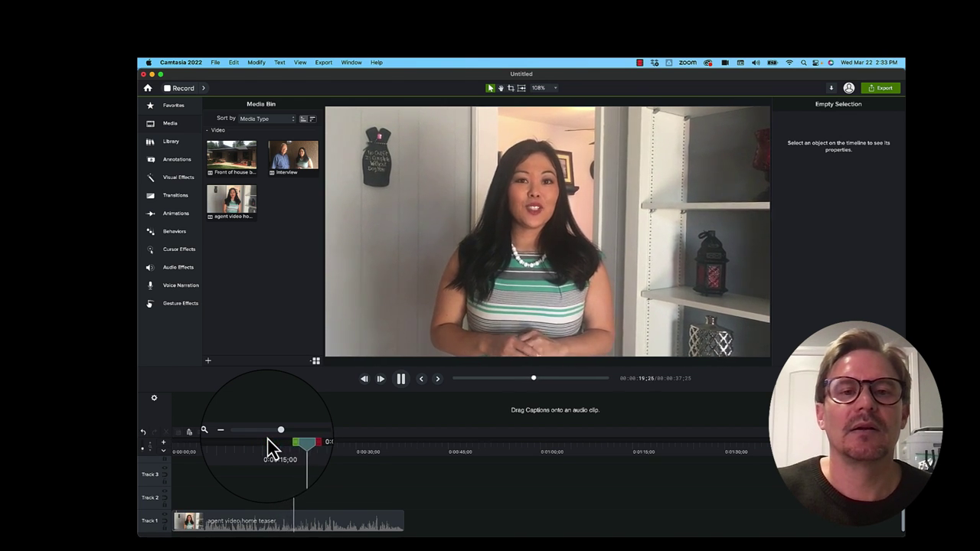
key(space)
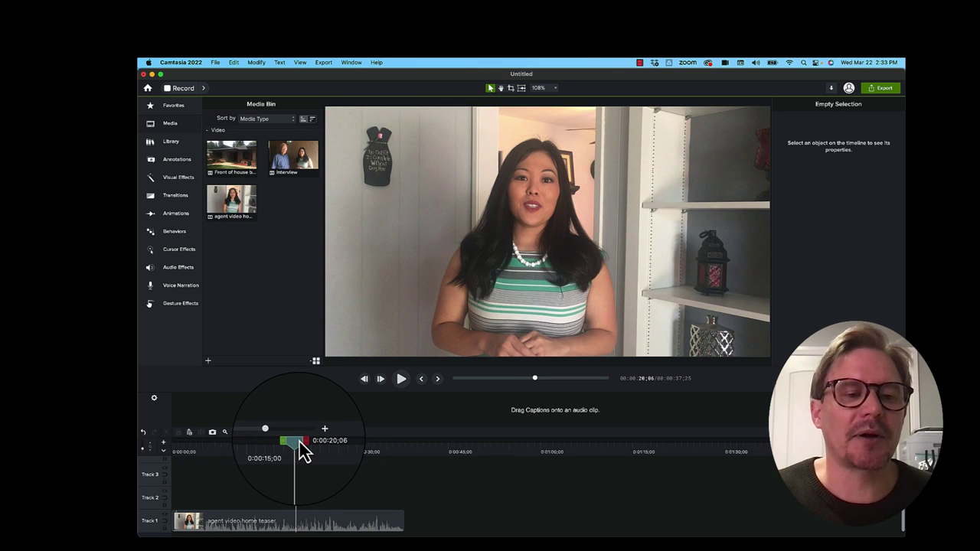
drag(305, 451, 294, 452)
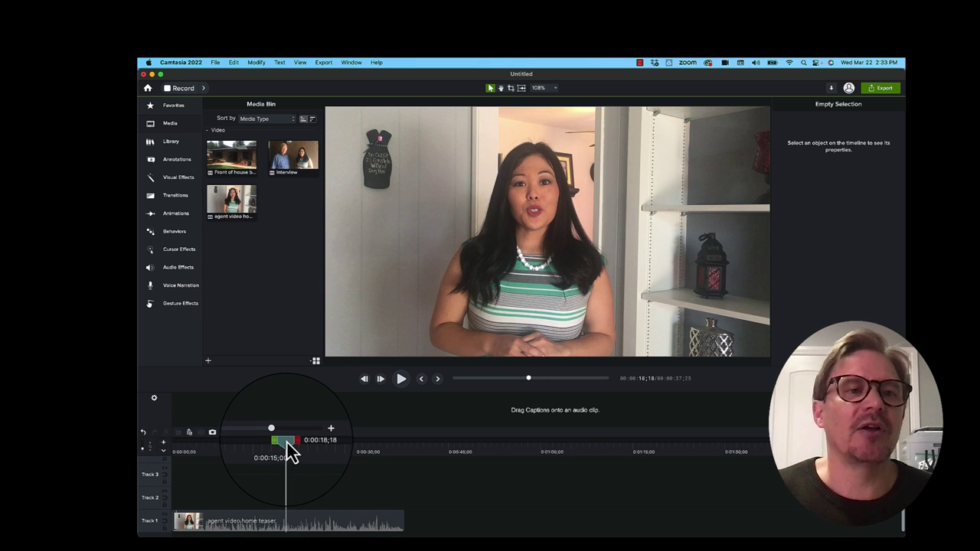
Play the teaser's opening up to 0:00:07;09 and place the Front of house broll clip on Track 2 at that point.
drag(285, 453, 194, 431)
key(space)
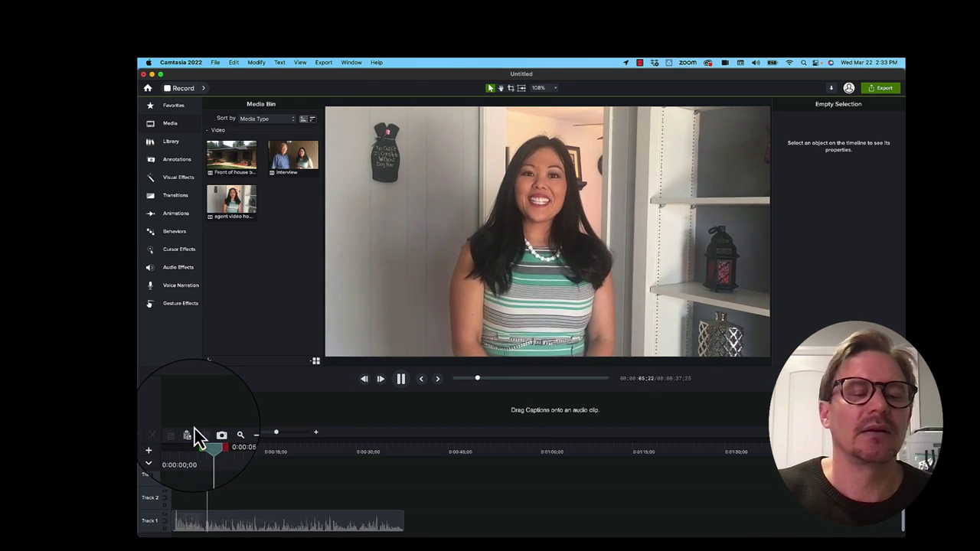
key(space)
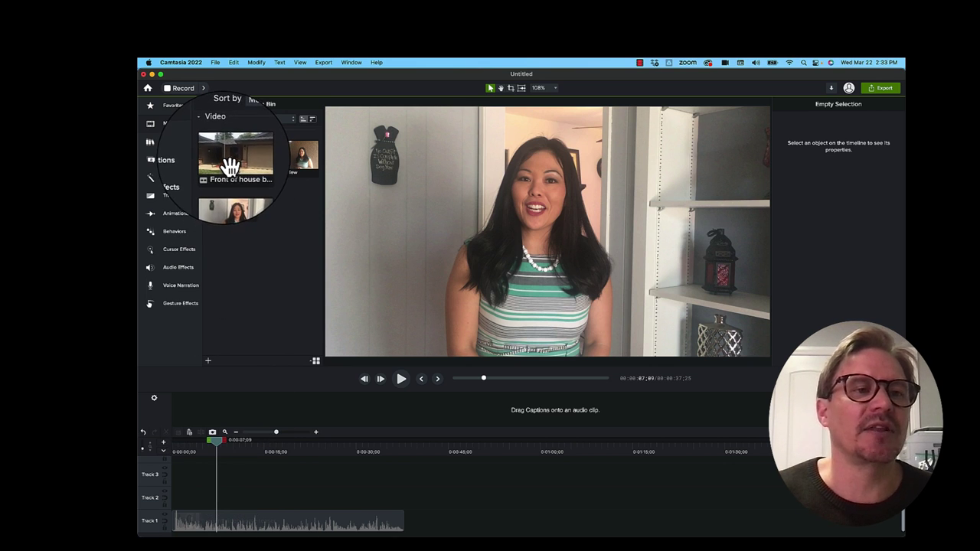
drag(230, 166, 218, 496)
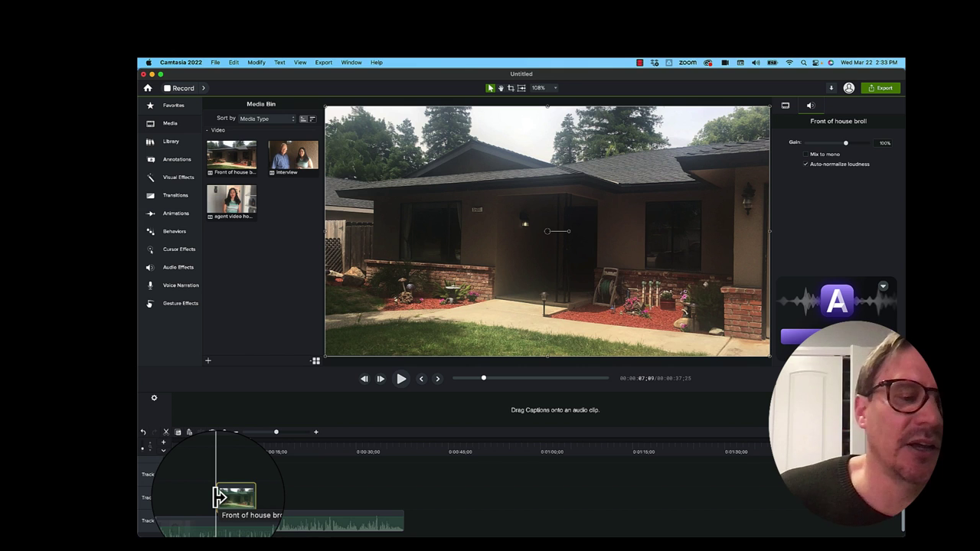
Preview the house b-roll over the teaser from 0:00:06;20 to 0:00:10;15 and scrub back to about 0:00:08;23.
click(215, 449)
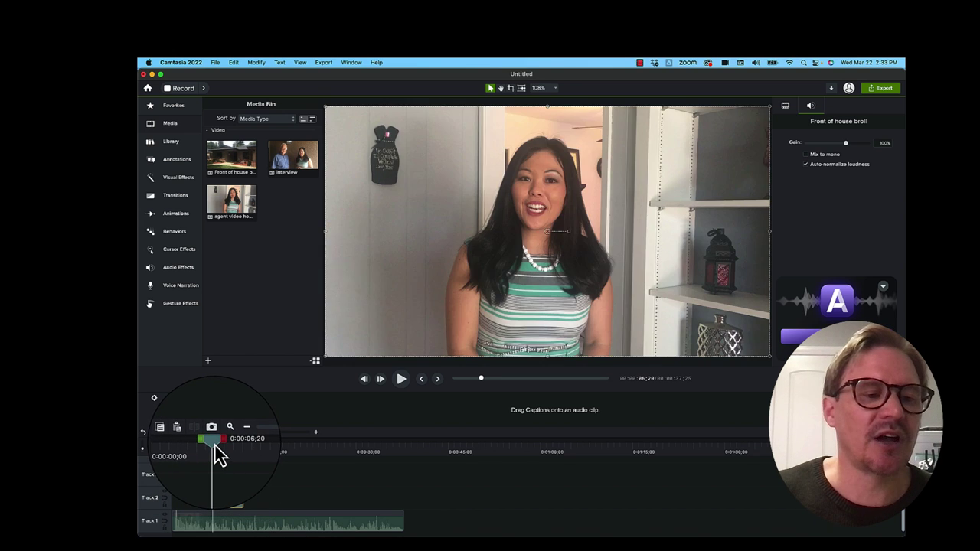
key(space)
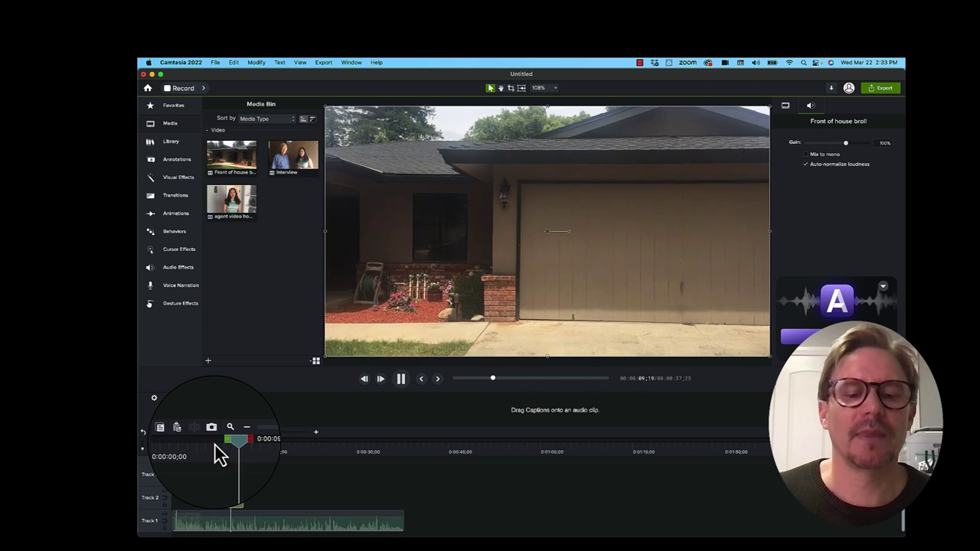
key(space)
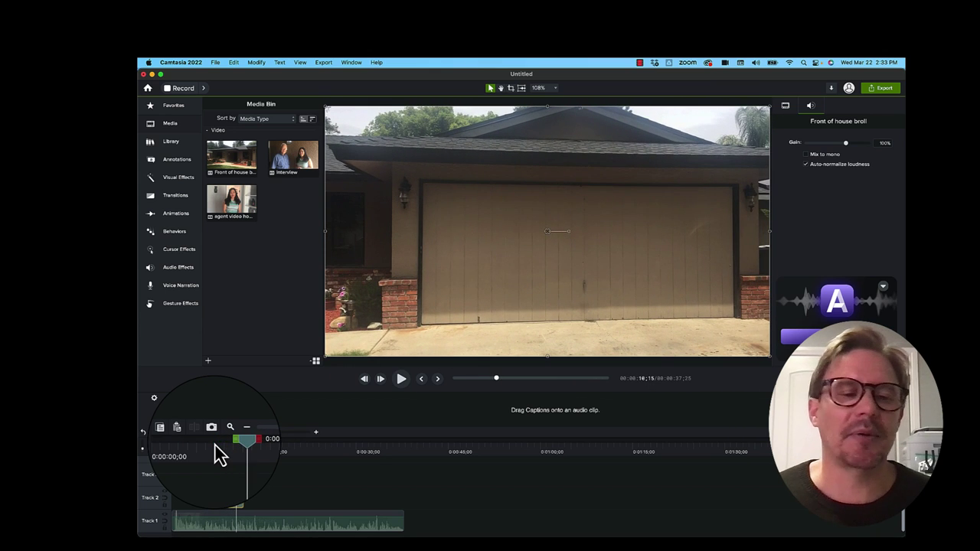
mouse_move(239, 454)
mouse_down()
mouse_move(214, 446)
mouse_move(237, 447)
mouse_move(213, 453)
mouse_move(233, 457)
mouse_up()
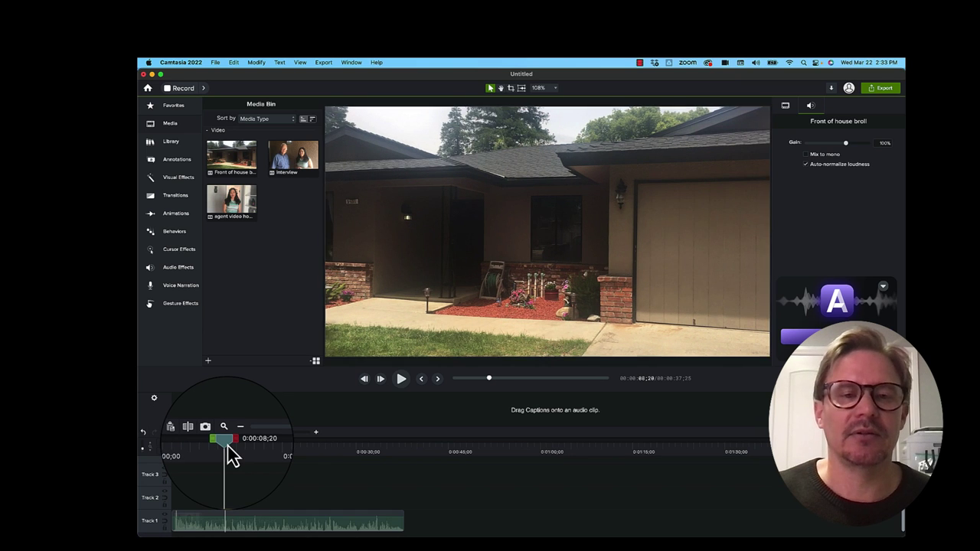
key(space)
key(space)
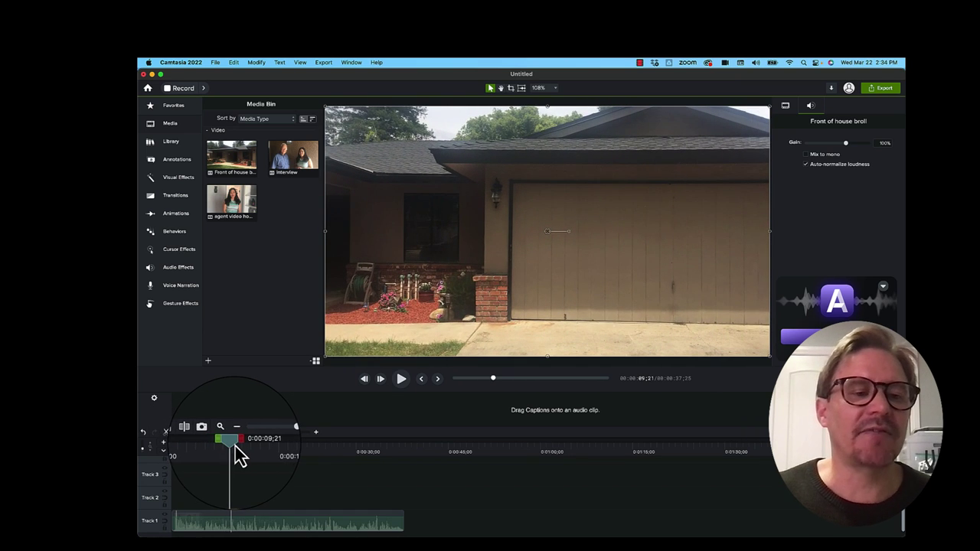
drag(230, 444, 225, 442)
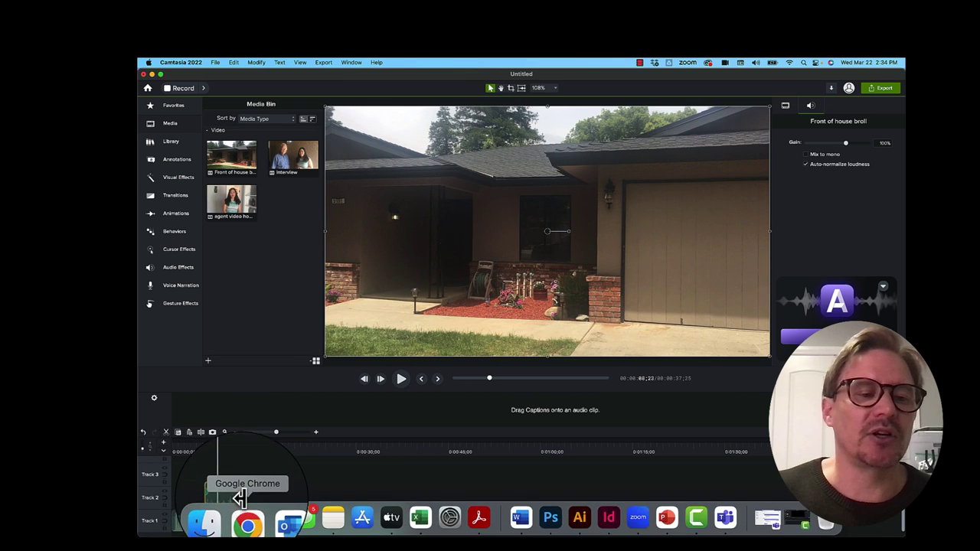
Play through the end of the b-roll, and replay the whole cutaway from 0:00:06;25 to 0:00:12;18.
drag(226, 483, 237, 511)
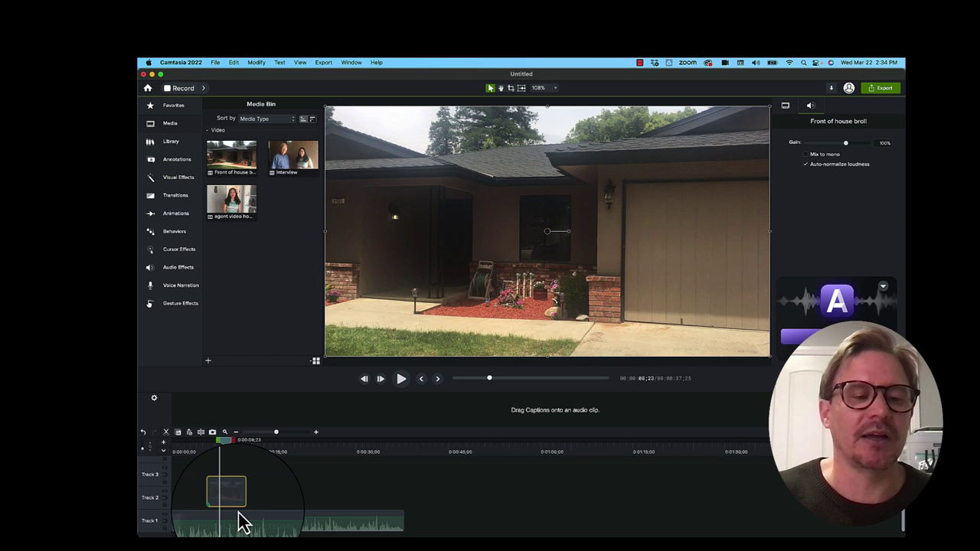
key(space)
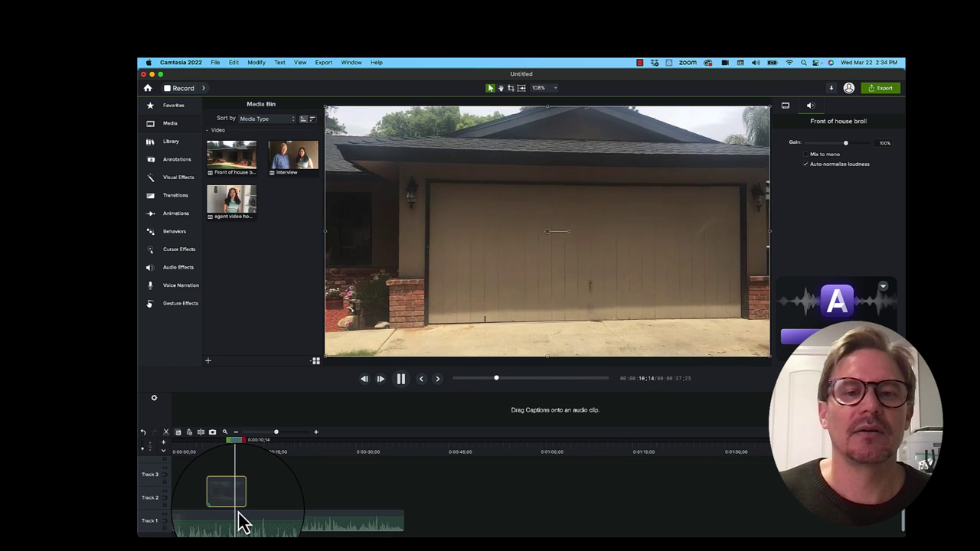
key(space)
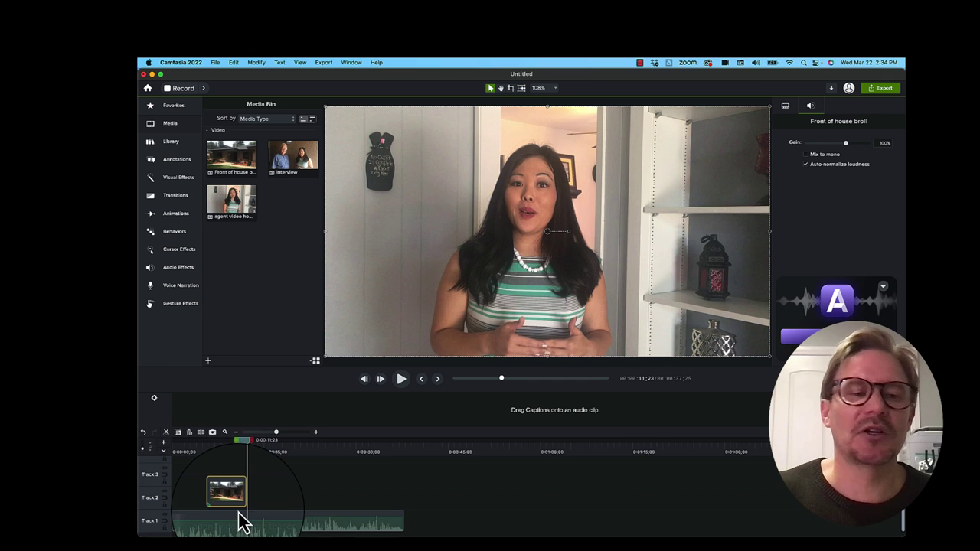
drag(247, 449, 219, 452)
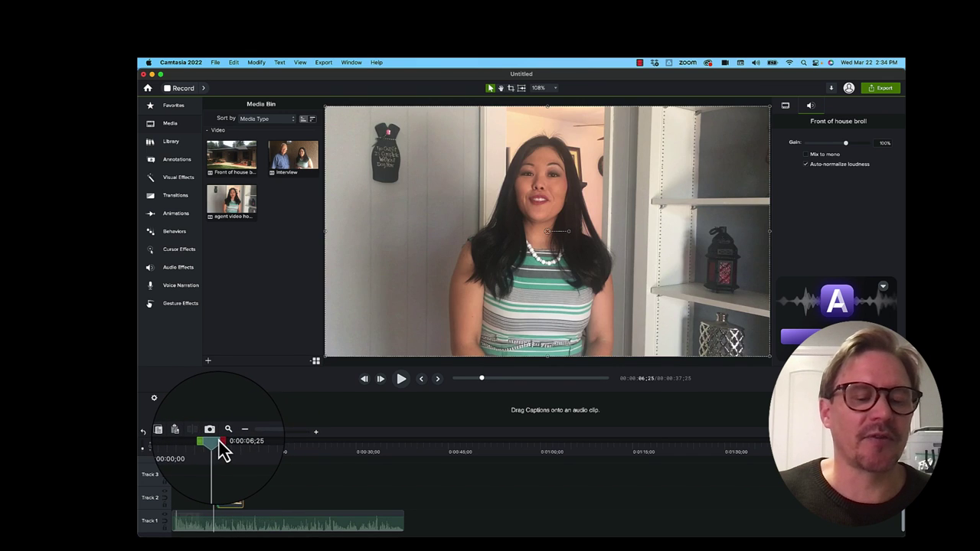
key(space)
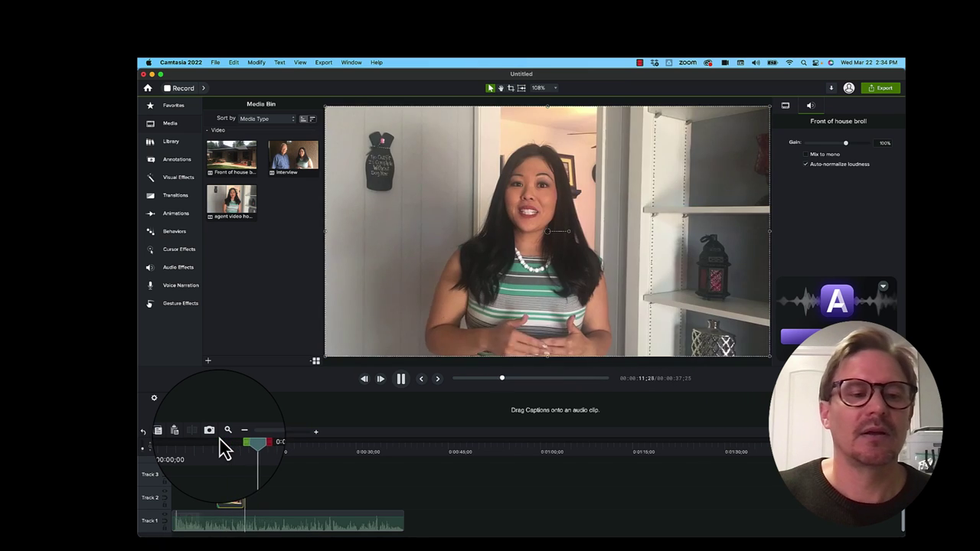
key(space)
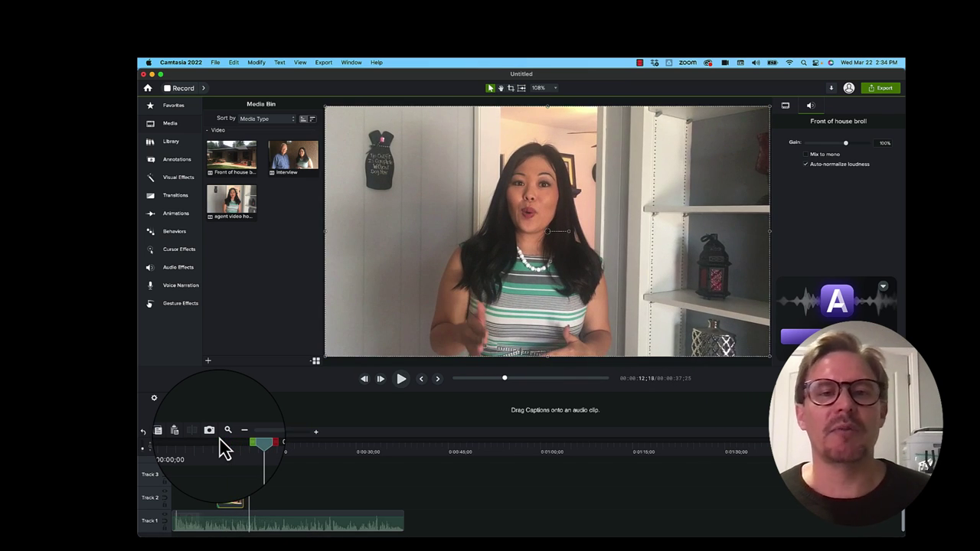
Separate the video and audio of the Front of house broll clip and delete its audio from Track 3.
right_click(233, 510)
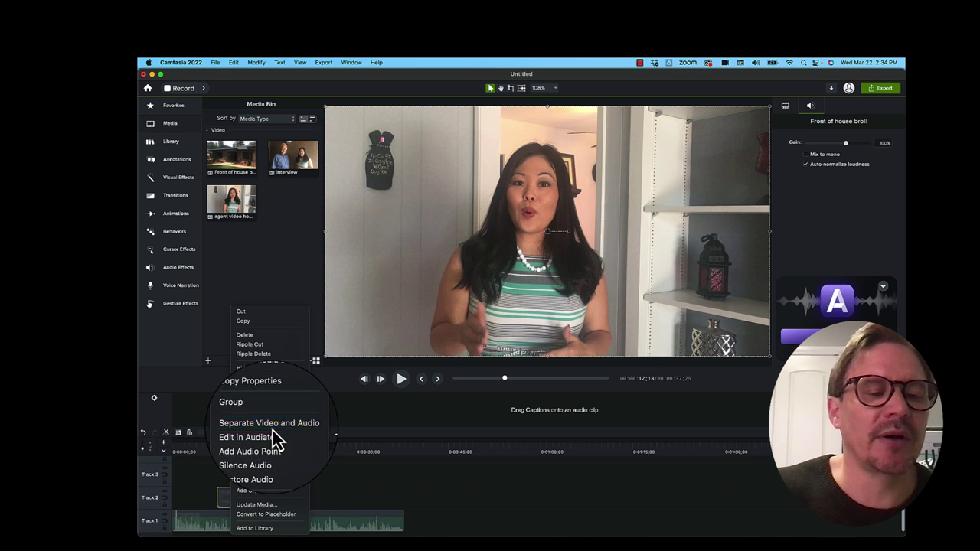
click(272, 427)
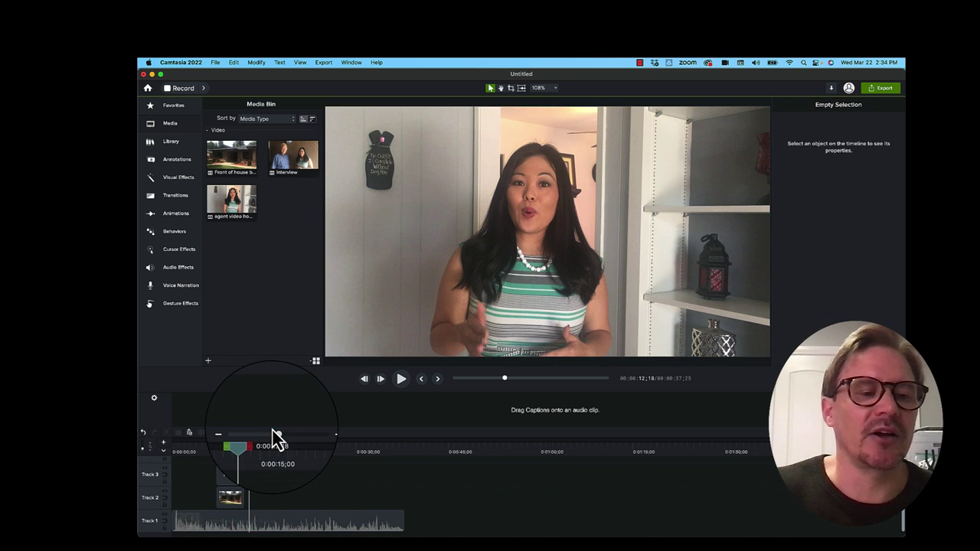
click(231, 474)
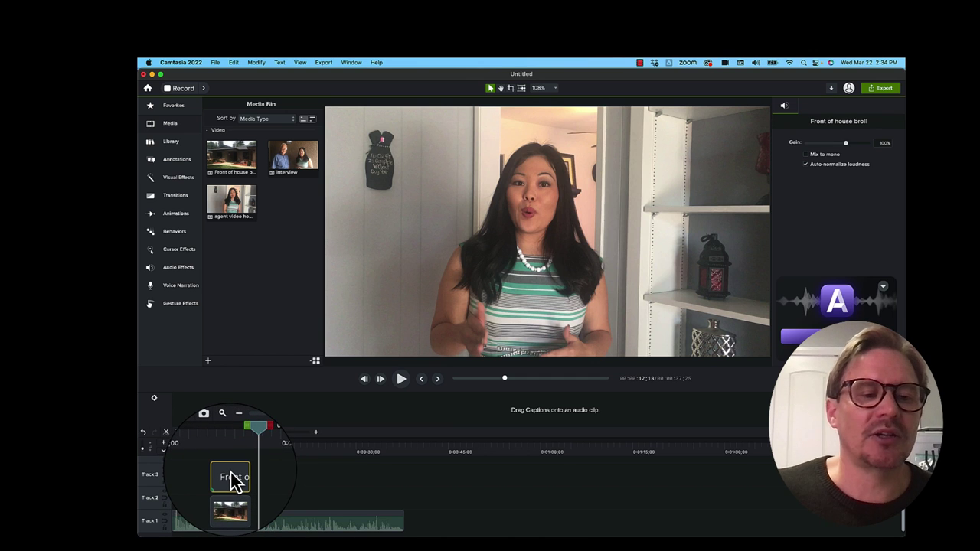
key(Delete)
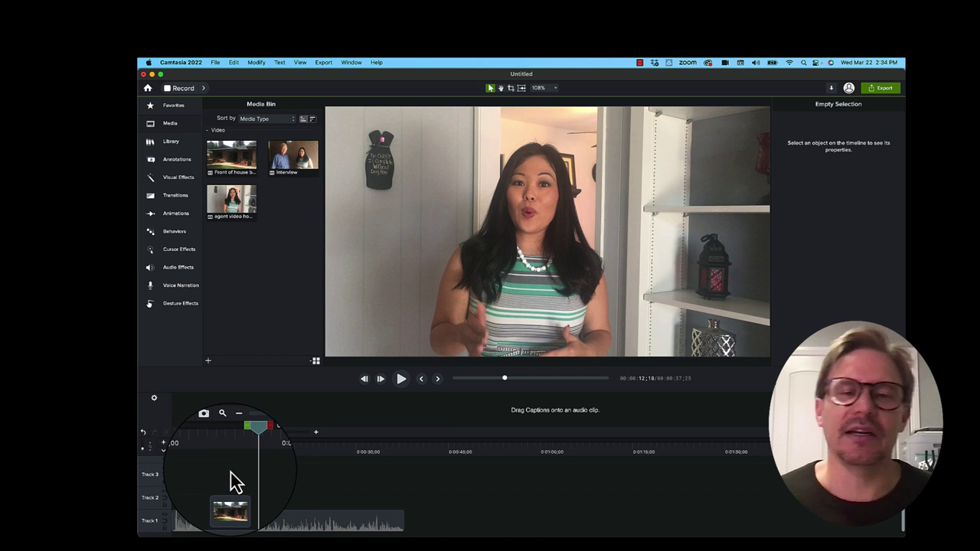
Place the Interview clip on Track 1 directly after the agent teaser and set the playhead to 0:00:36;12, just before the join.
drag(259, 427, 228, 442)
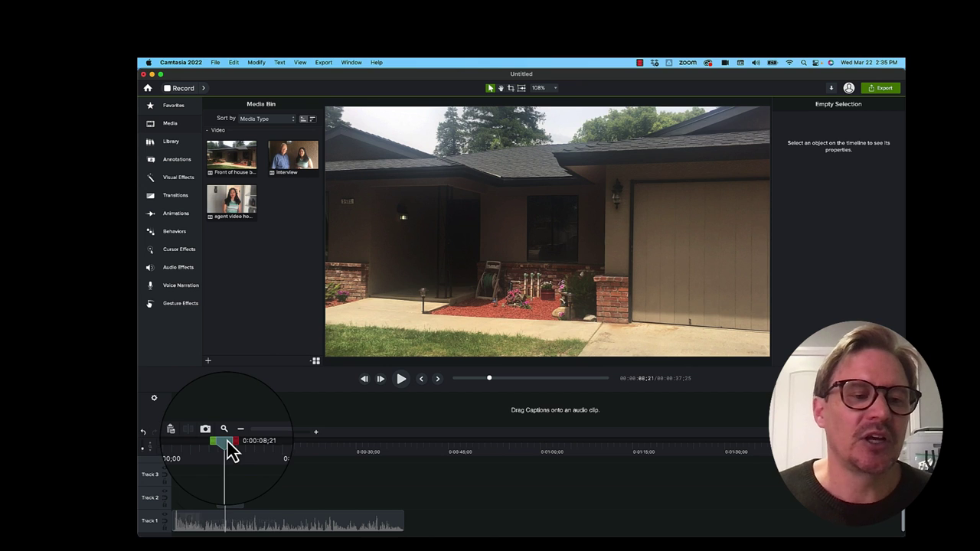
click(279, 528)
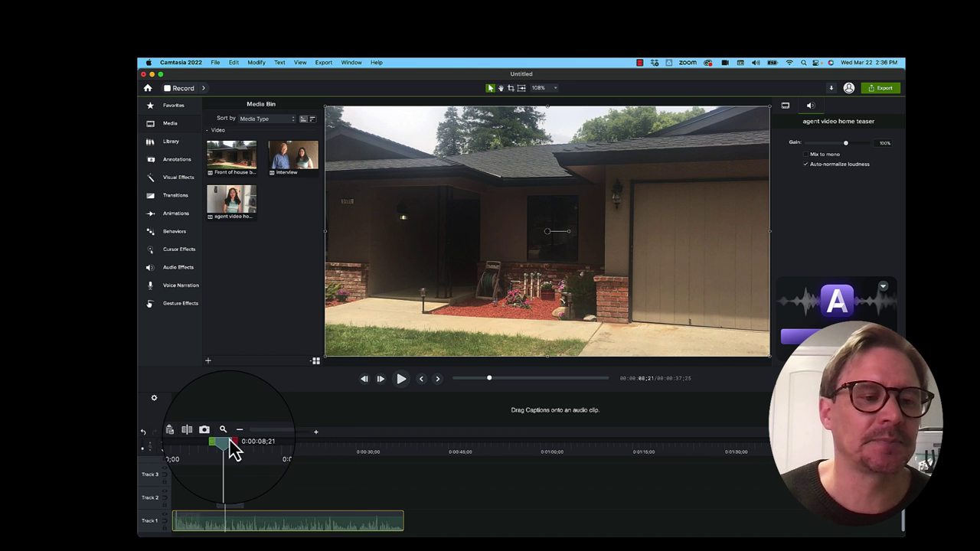
drag(230, 452, 202, 444)
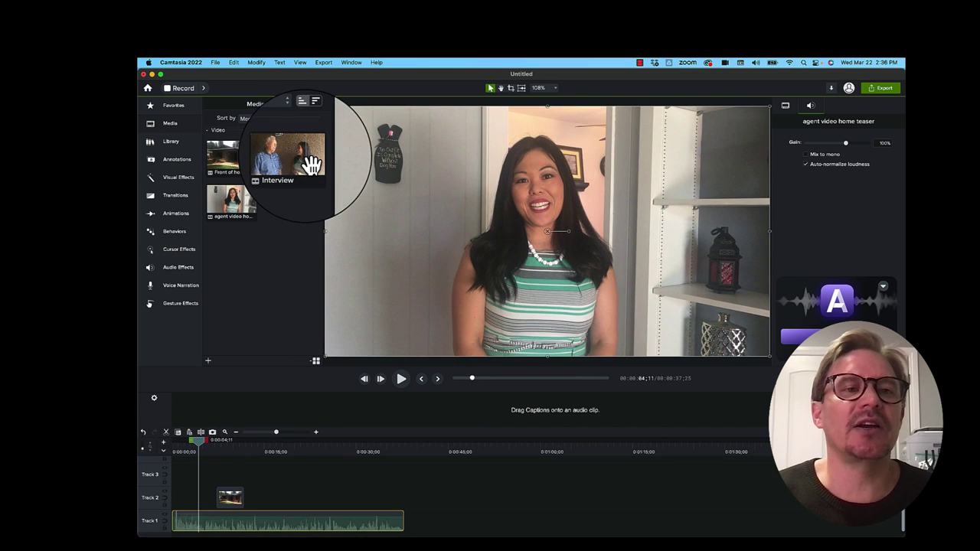
drag(304, 164, 405, 527)
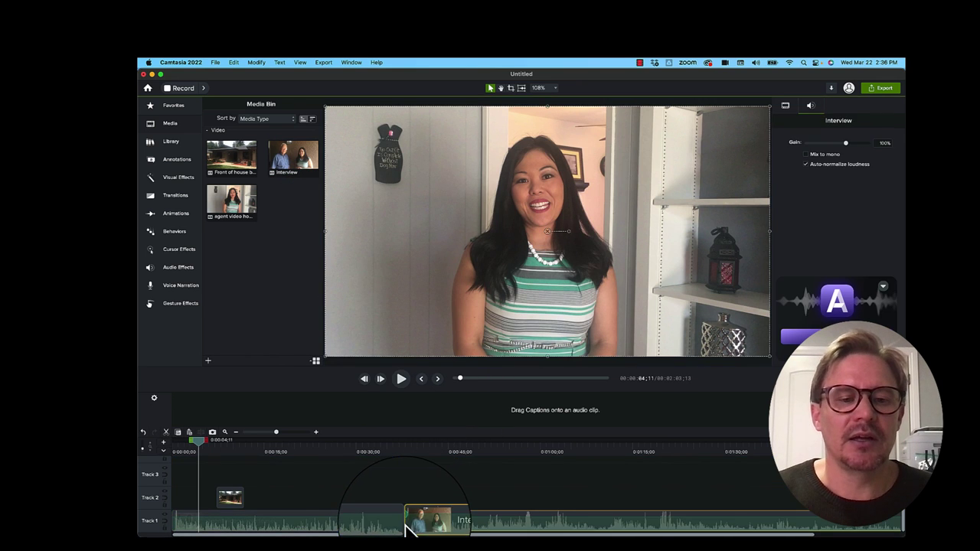
click(394, 453)
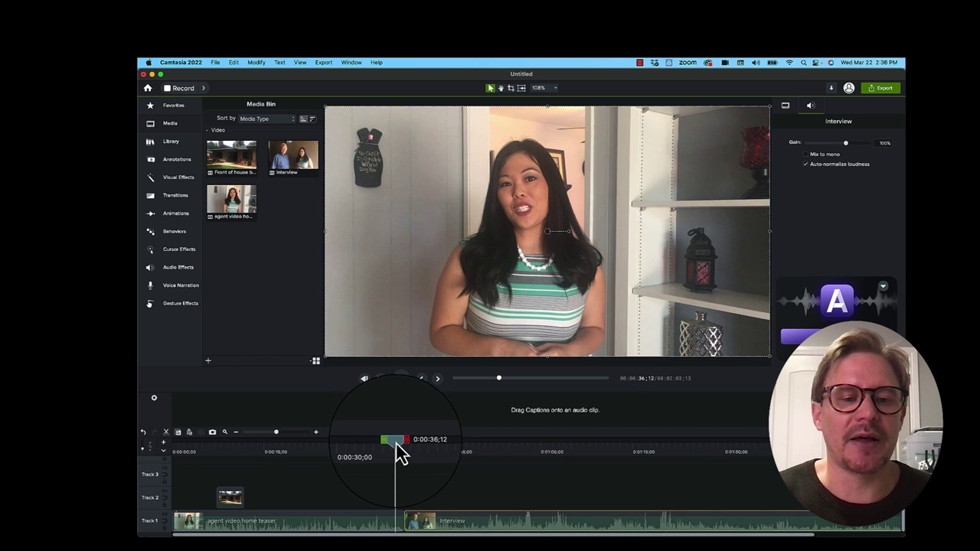
Play across the join between the teaser and the interview, from 0:00:37;05 to about 0:00:39;23.
drag(396, 450, 400, 447)
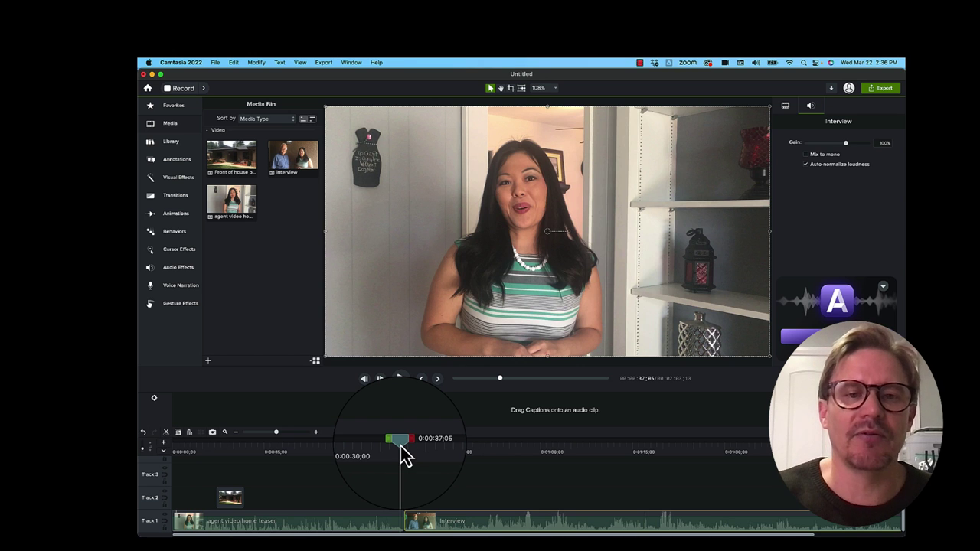
key(space)
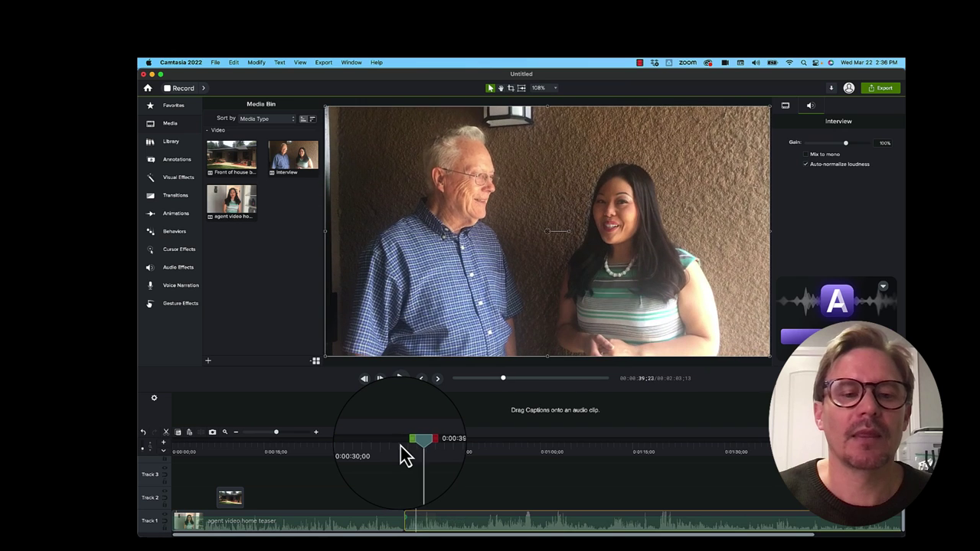
key(space)
Split the Interview clip at 0:00:38;16, delete its short opening piece, and close the gap against the agent teaser.
drag(418, 454, 409, 454)
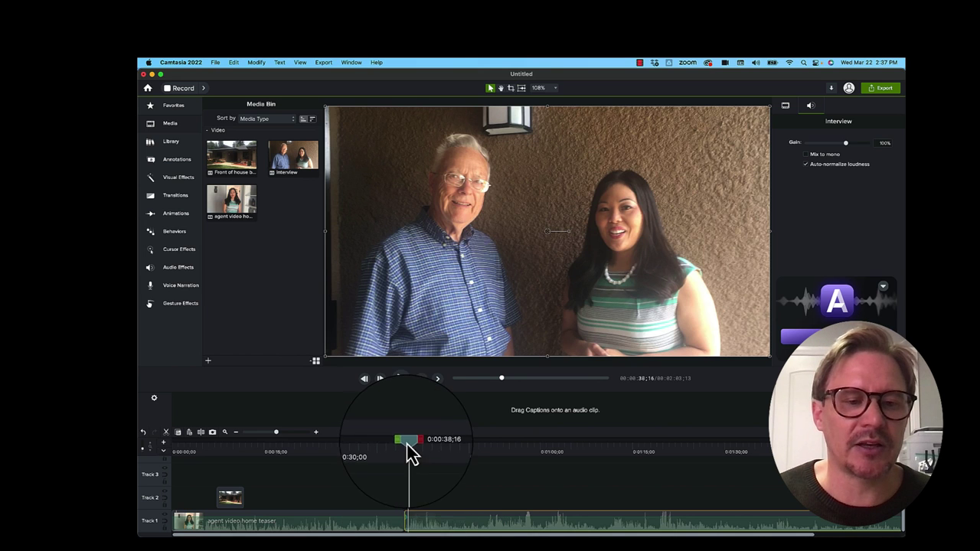
click(201, 433)
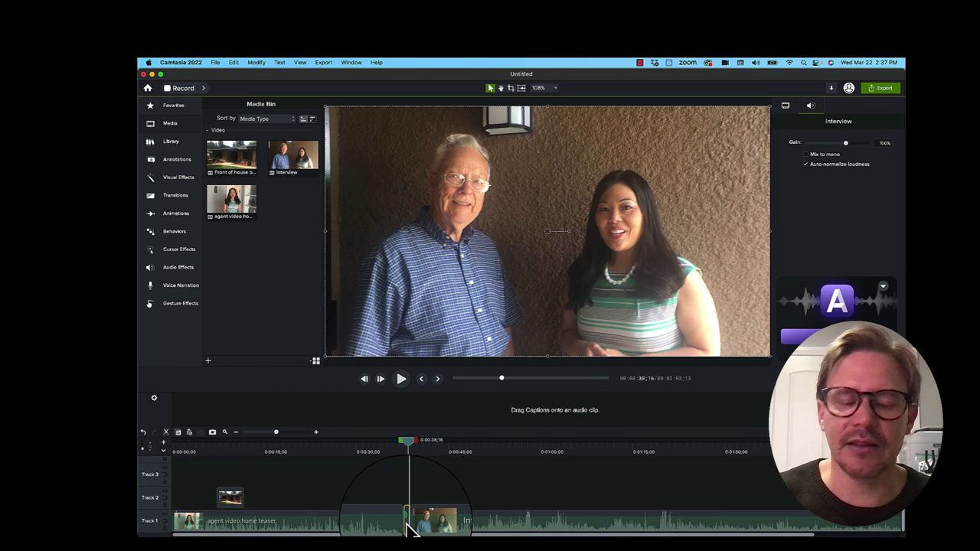
click(409, 498)
drag(414, 452, 400, 452)
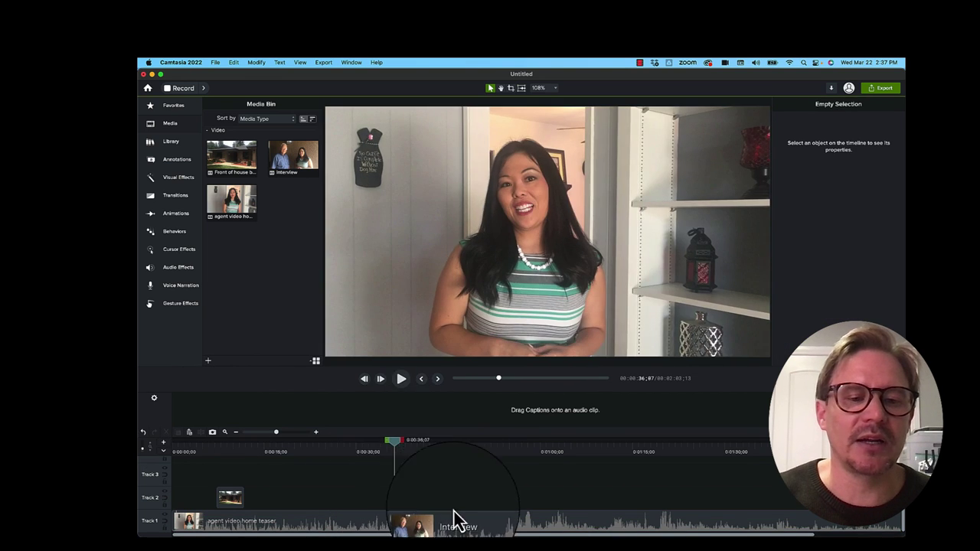
click(477, 528)
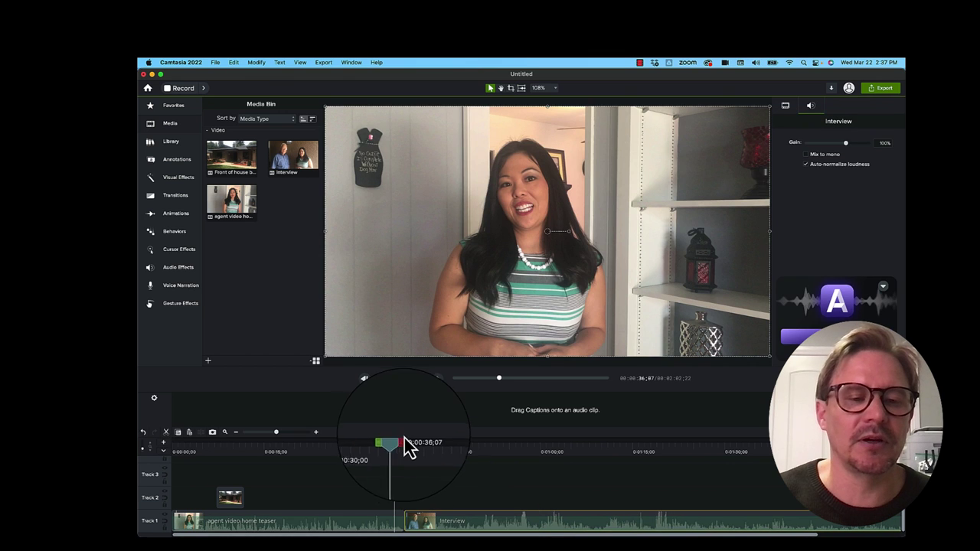
Replay the trimmed join from 0:00:36;07 to 0:00:43;10, and scrub over the interview's opening to 0:00:43;06.
key(space)
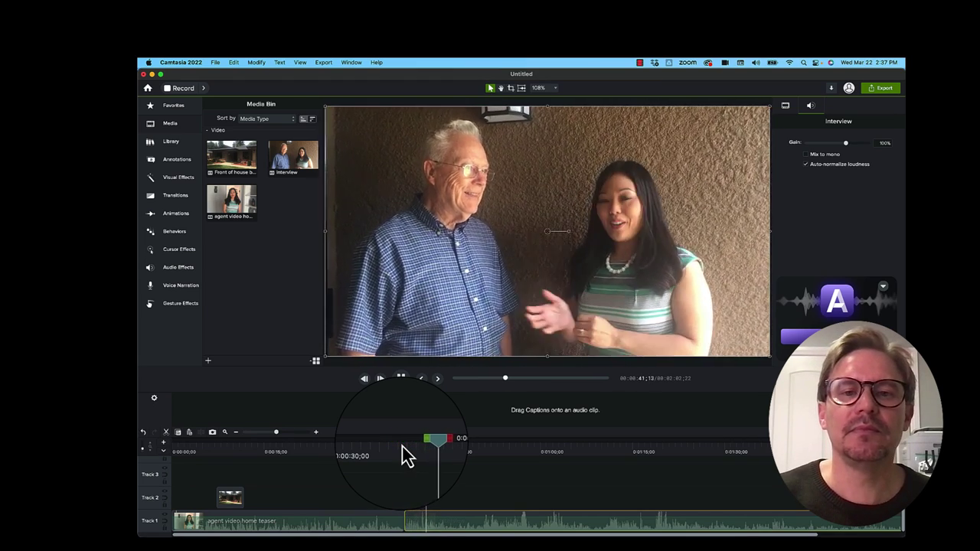
key(space)
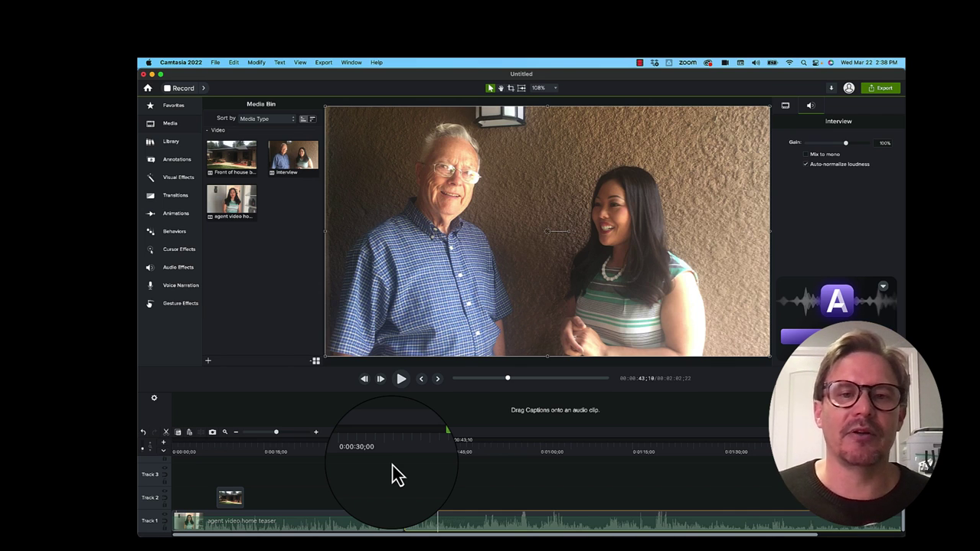
click(449, 445)
drag(449, 446, 435, 464)
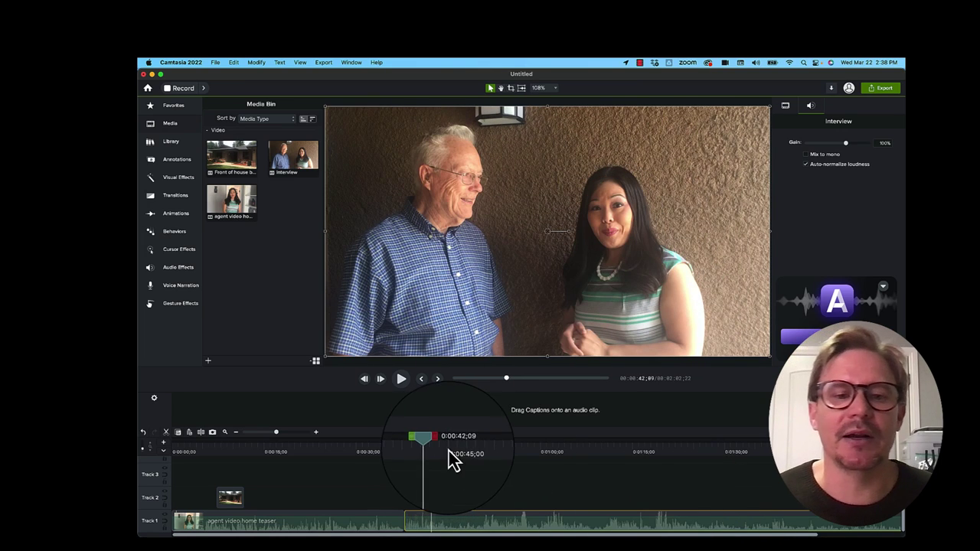
drag(431, 444, 438, 444)
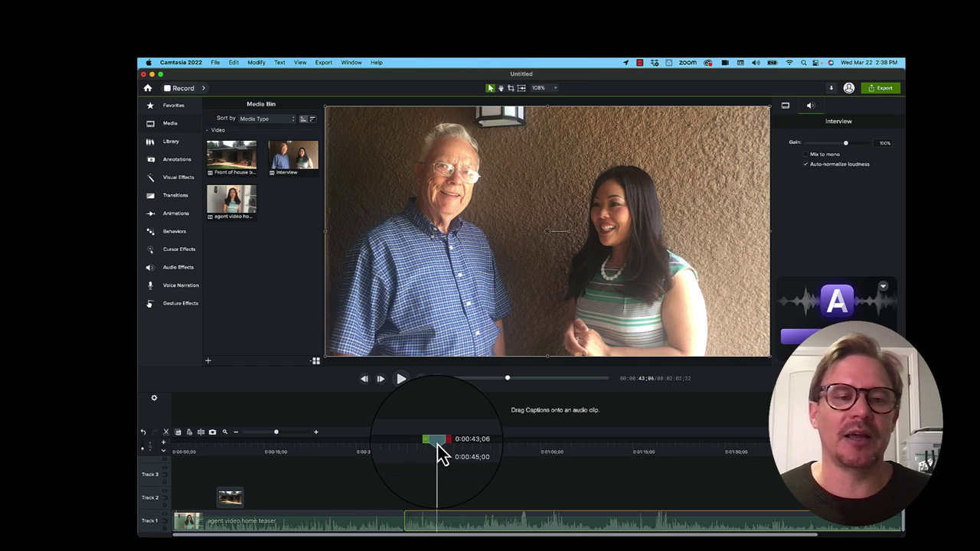
Scrub between the house b-roll and the interview at 0:00:45;03, finishing on the b-roll at 0:00:10;01.
drag(437, 445, 238, 451)
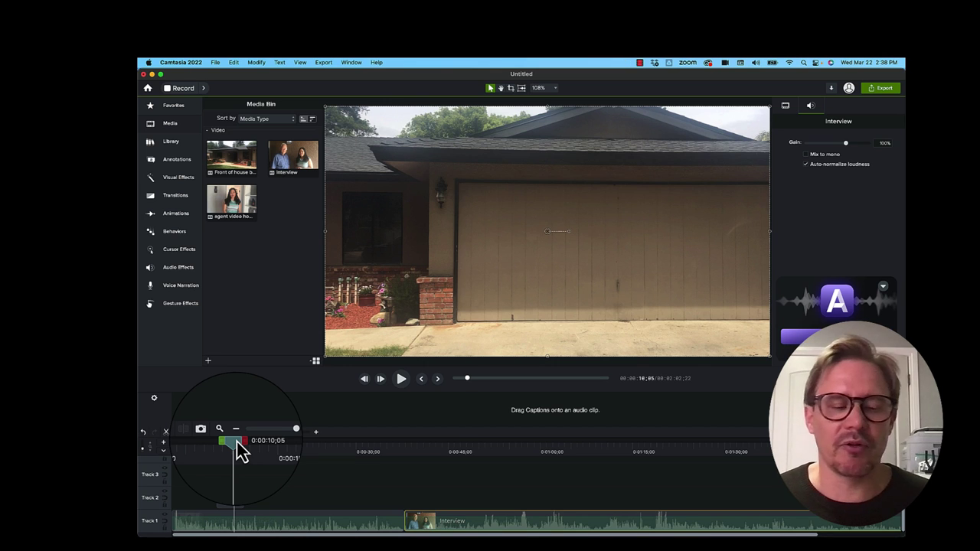
drag(236, 442, 451, 458)
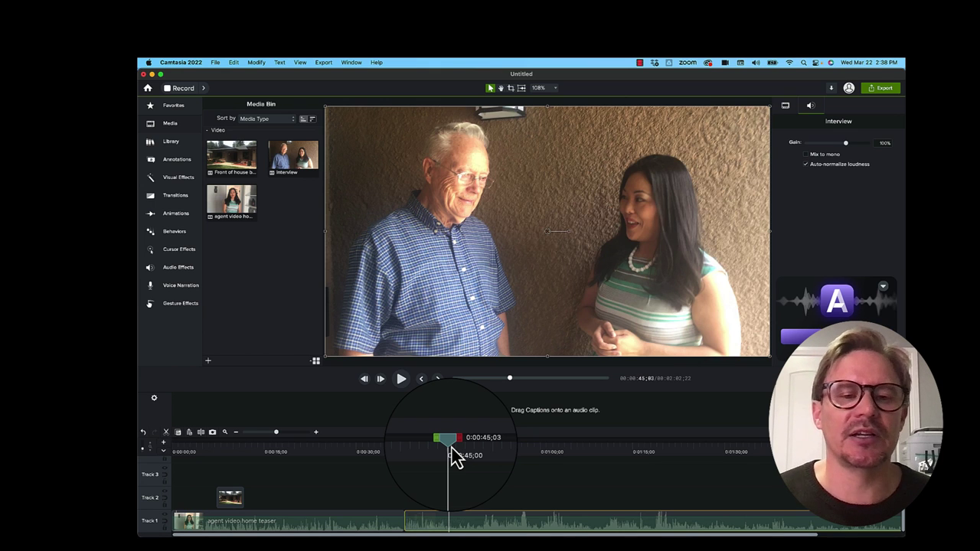
drag(453, 454, 237, 431)
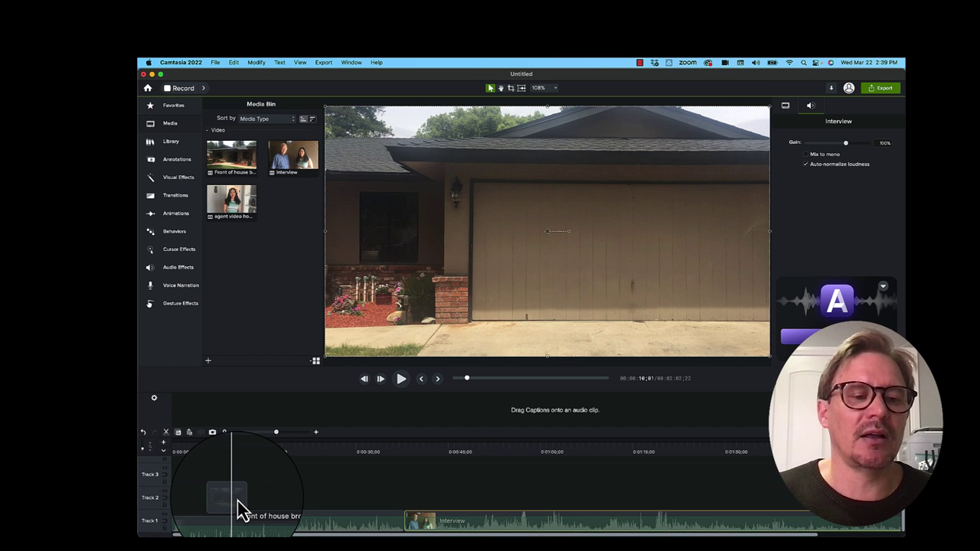
Try offsetting the house b-roll and shrinking it to a 36.2% picture-in-picture in the frame's upper right corner, undoing both changes.
drag(237, 509, 409, 242)
drag(483, 249, 644, 310)
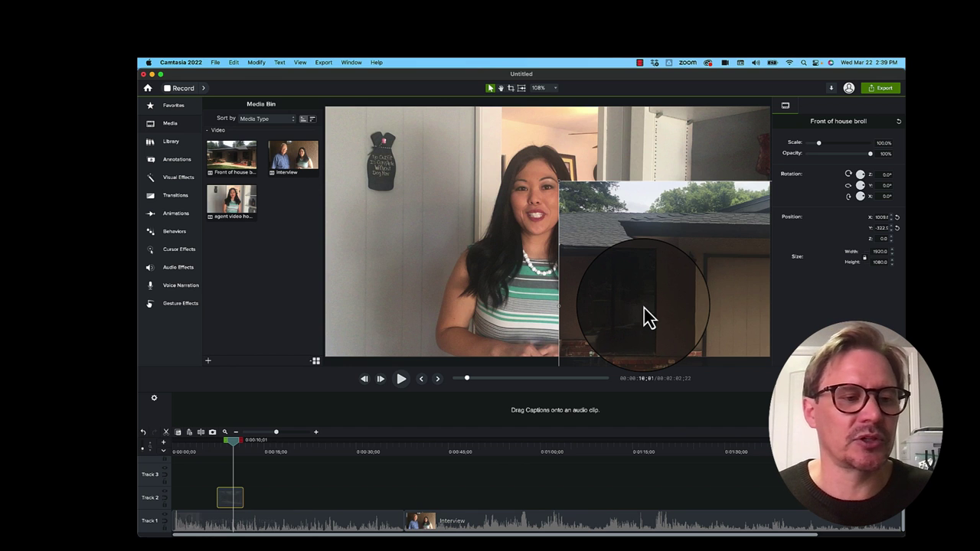
key(super+z)
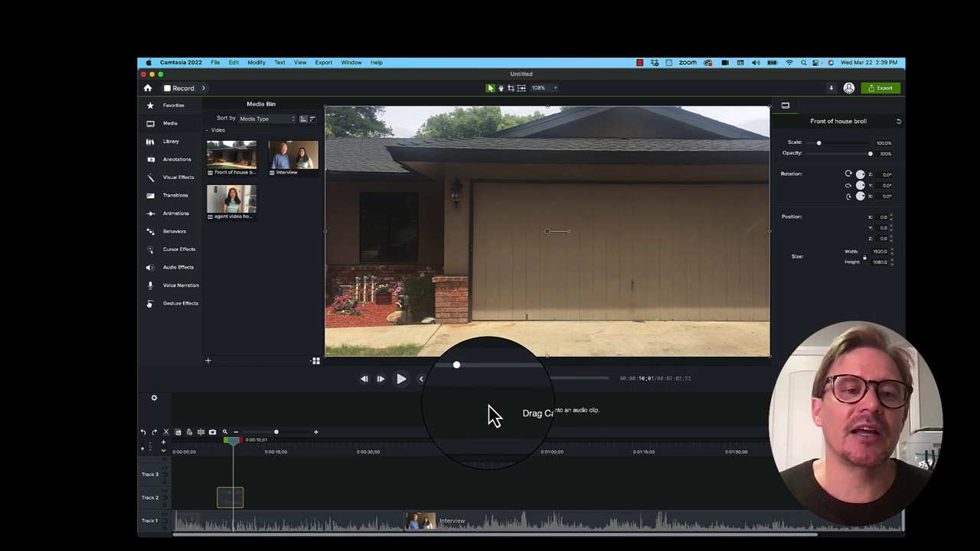
drag(325, 106, 612, 153)
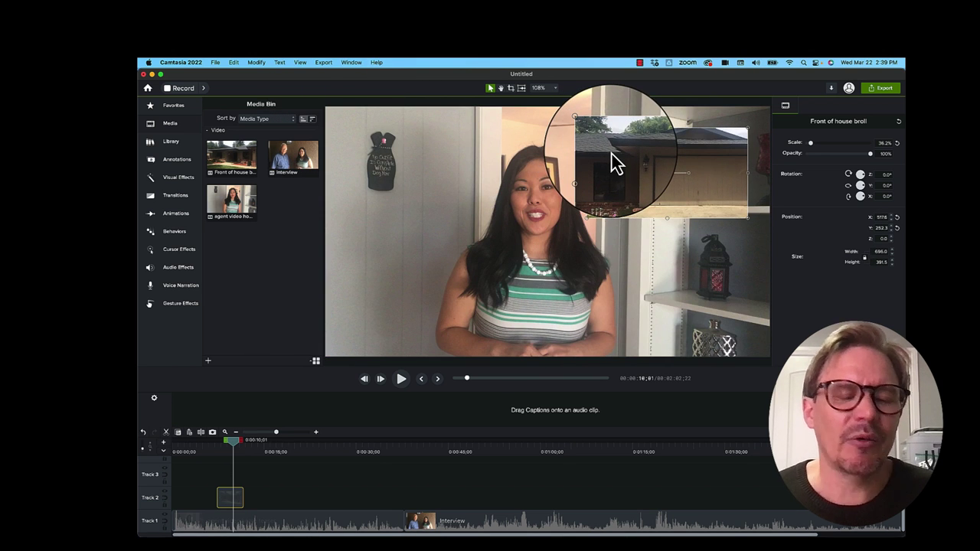
key(super+z)
key(super+z)
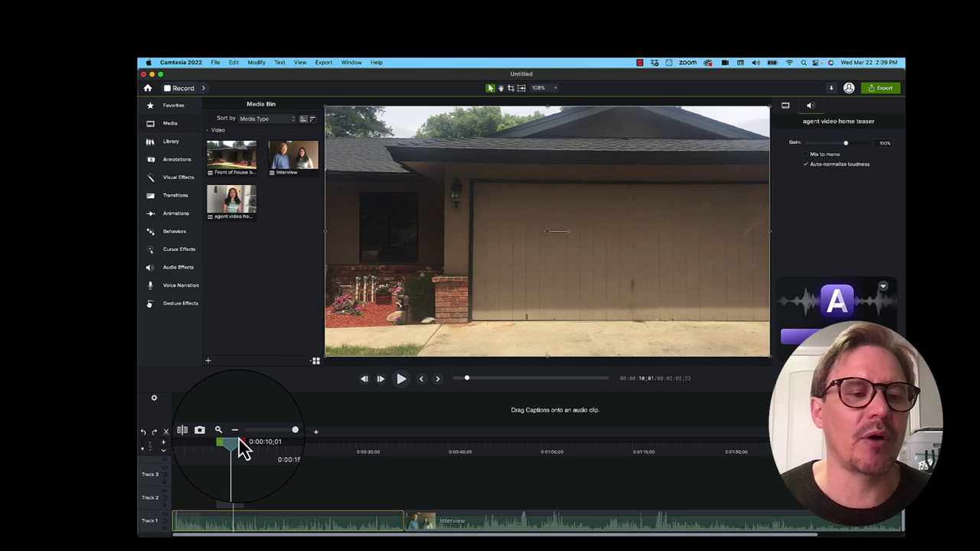
Add a rust-colored rectangular callout at 0:00:05;05 and shape it into a thin full-width banner along the bottom of the frame.
drag(232, 440, 211, 449)
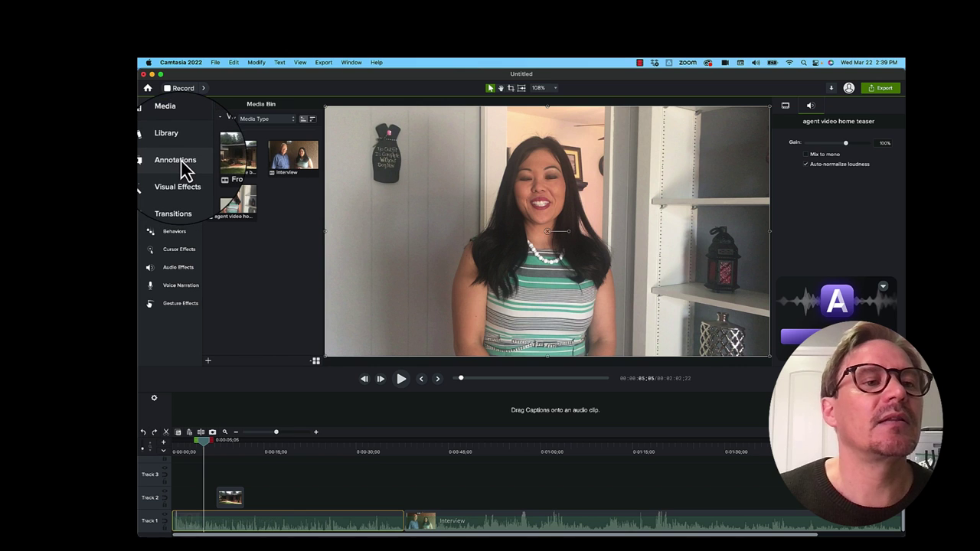
click(176, 160)
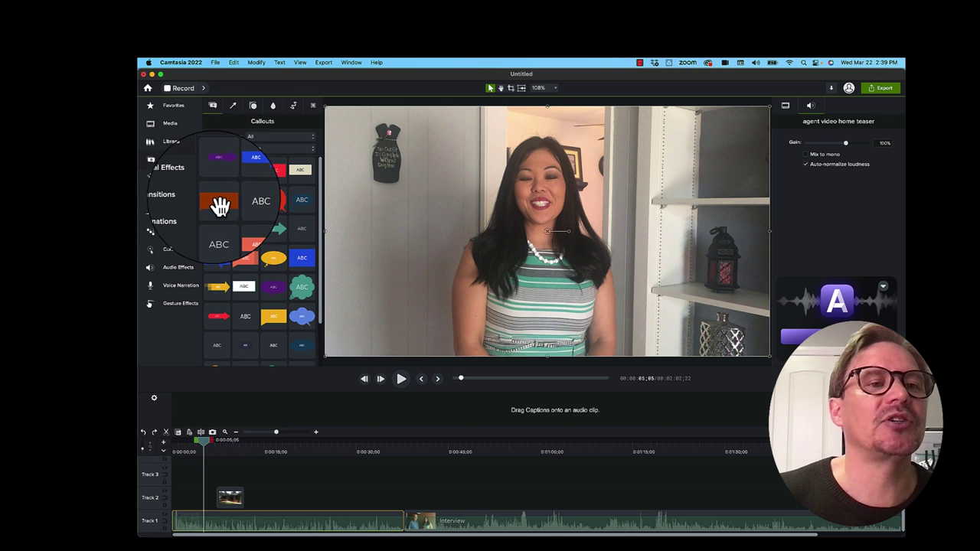
drag(219, 200, 381, 356)
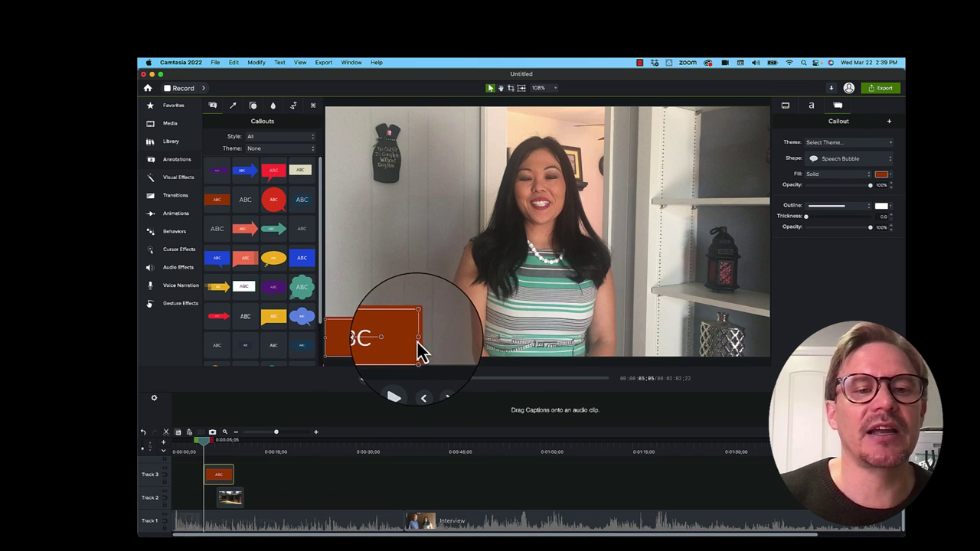
drag(421, 349, 779, 349)
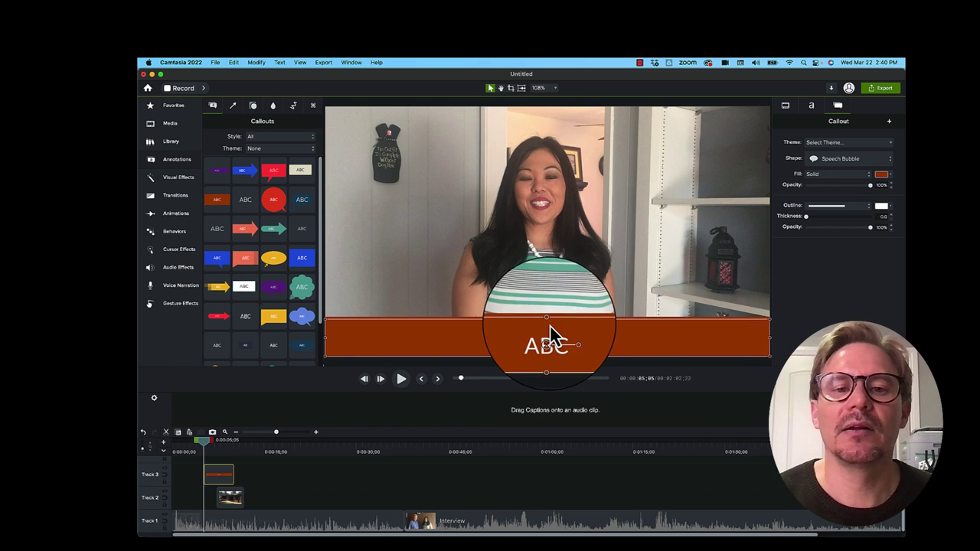
drag(549, 325, 548, 335)
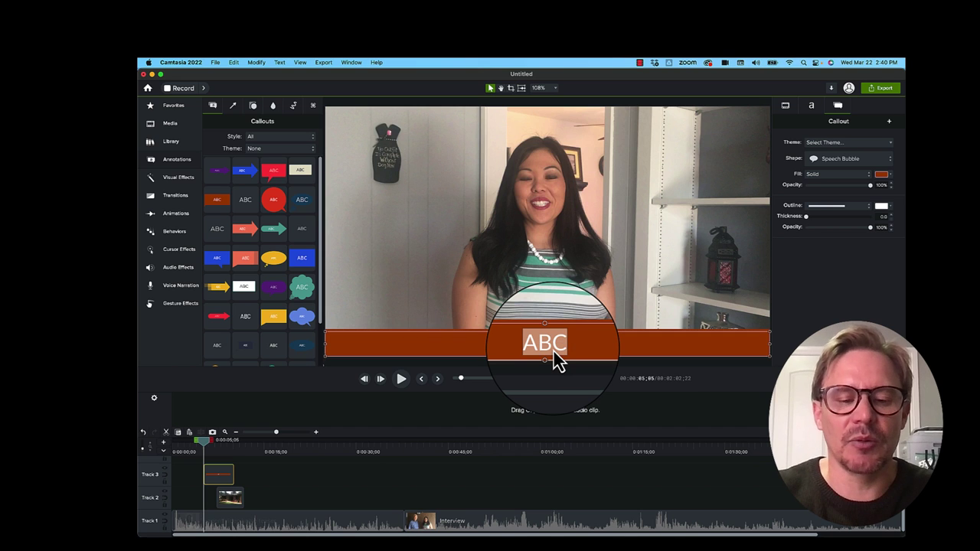
Replace the banner's placeholder text with "Agent Name and phone".
text(Agent )
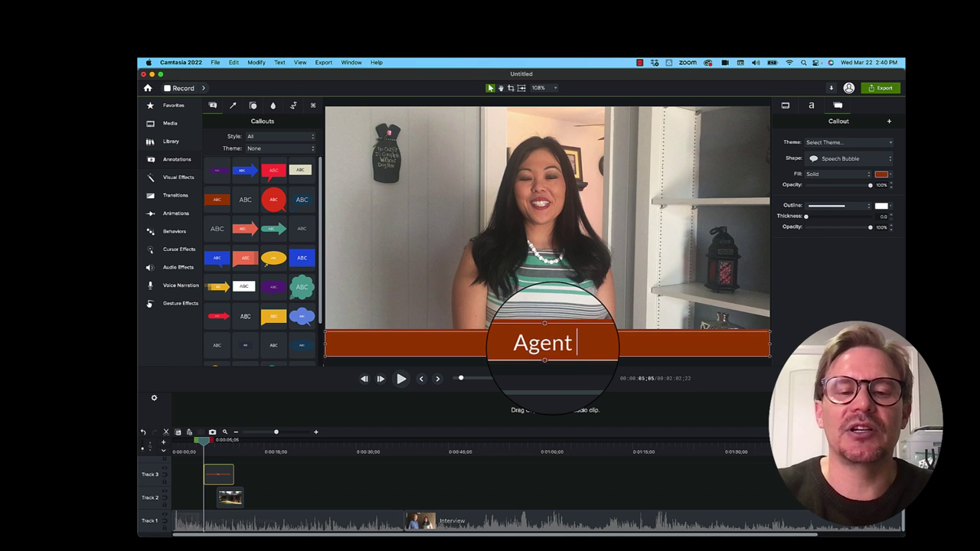
text(Name and)
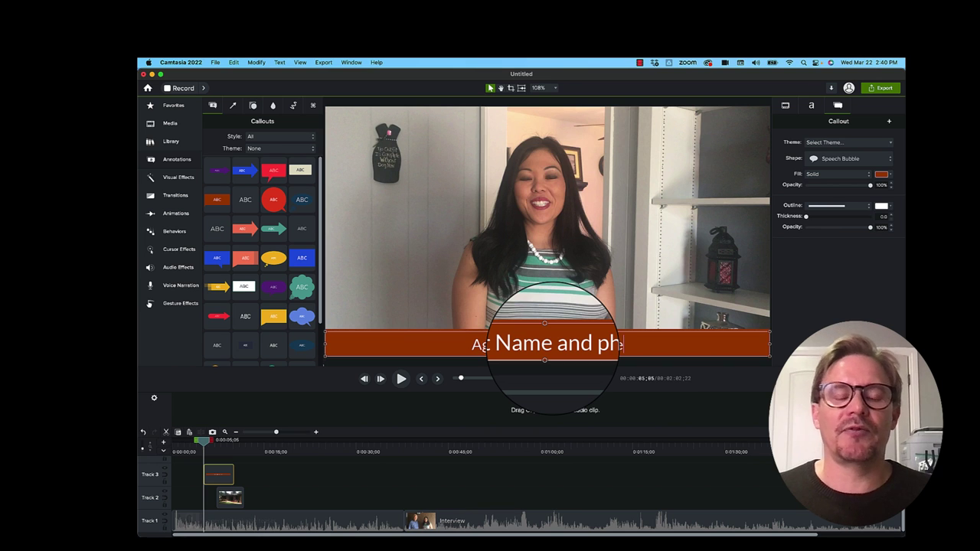
text(phone)
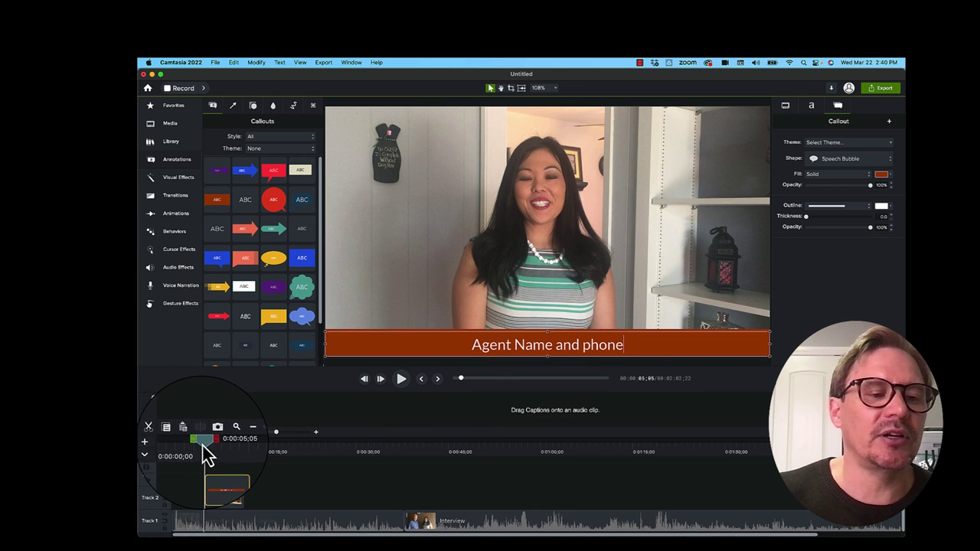
Extend the banner callout on Track 3 so it starts at 0:00:00;00 and runs across both the teaser and the interview.
drag(204, 447, 222, 458)
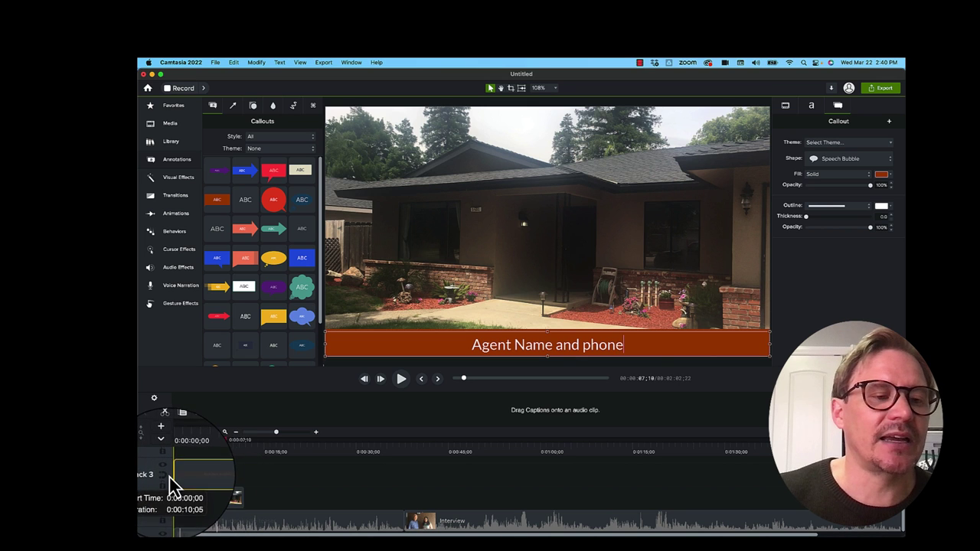
drag(232, 472, 735, 476)
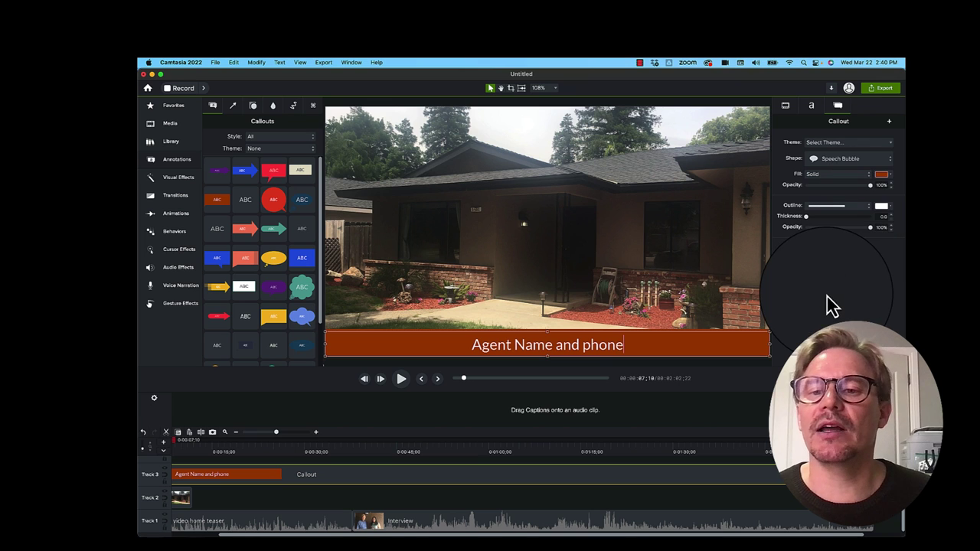
click(753, 302)
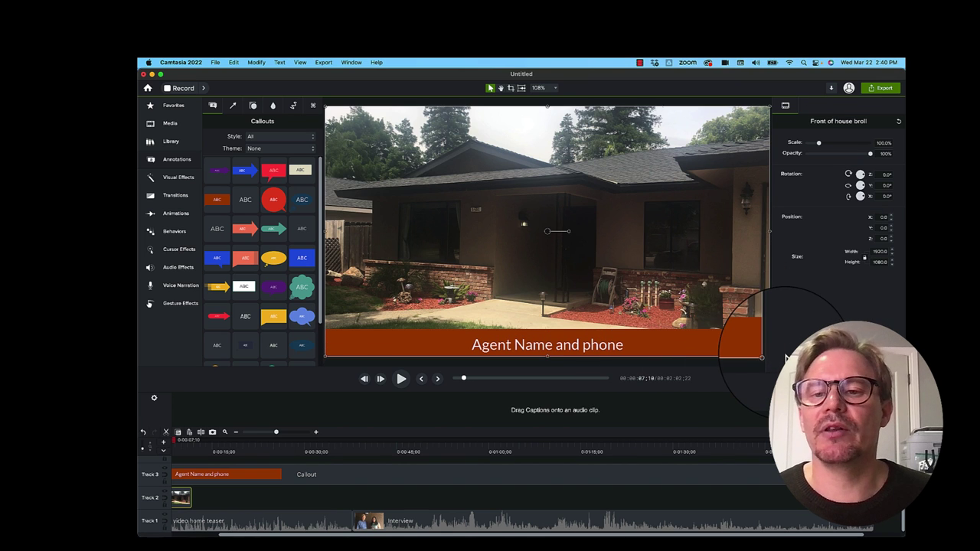
Reselect the banner callout and review its shape, fill and opacity settings.
click(458, 345)
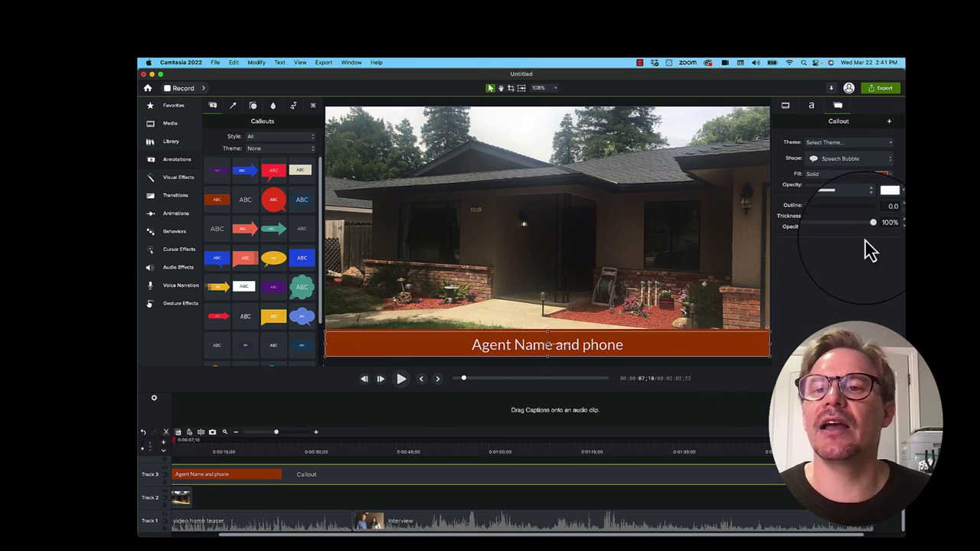
click(840, 161)
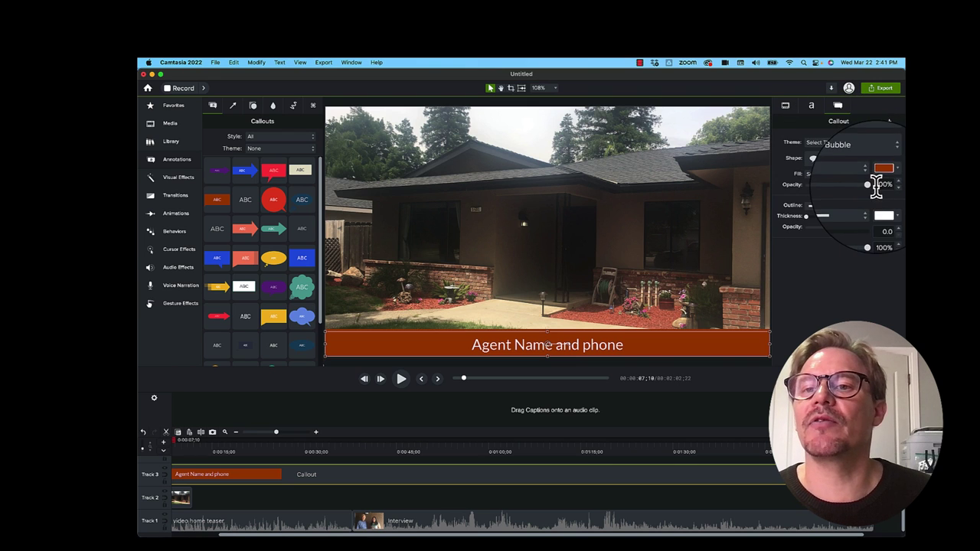
mouse_move(871, 193)
mouse_down()
mouse_move(835, 183)
mouse_move(872, 192)
mouse_up()
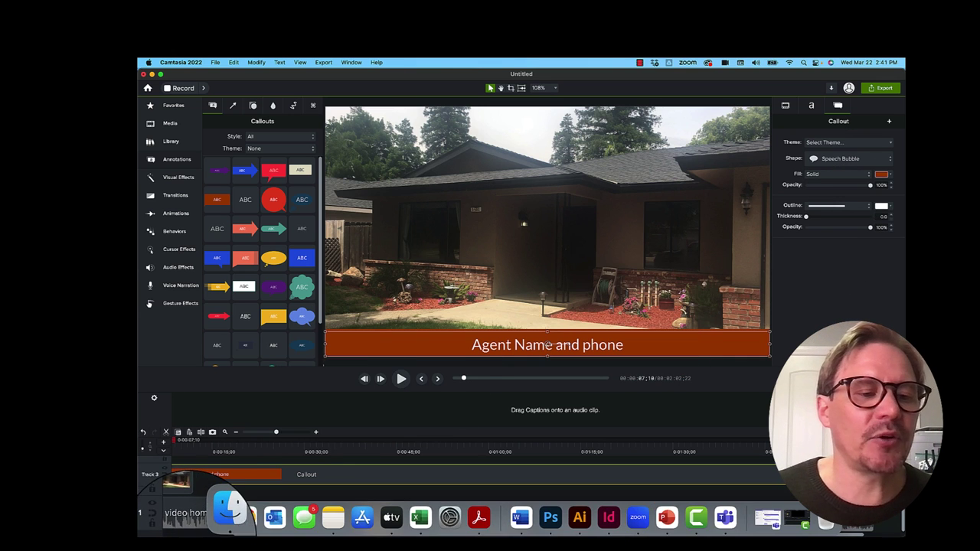
Switch to Finder, move its window clear of the canvas, and preview the logo file Intercap Home White-Red Door.png.
click(218, 526)
drag(394, 176, 206, 363)
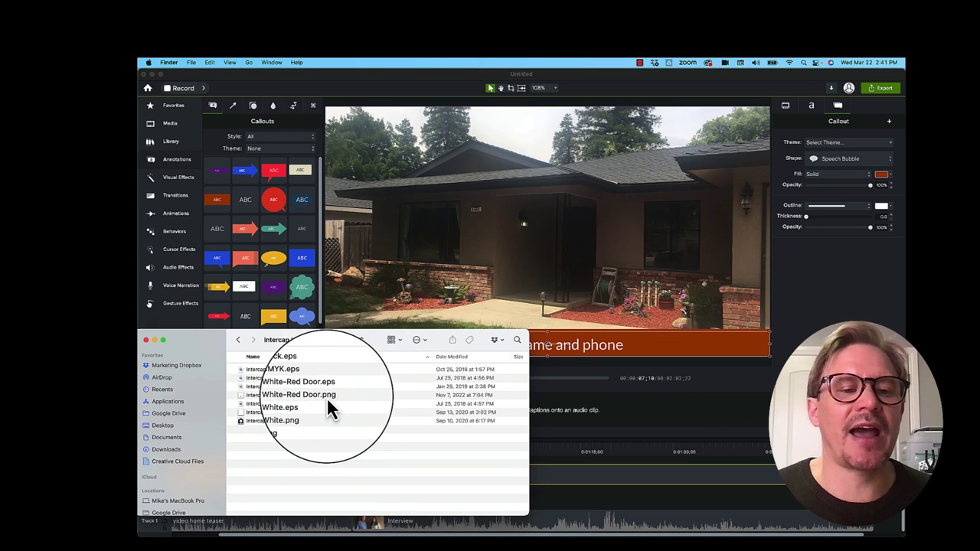
click(327, 398)
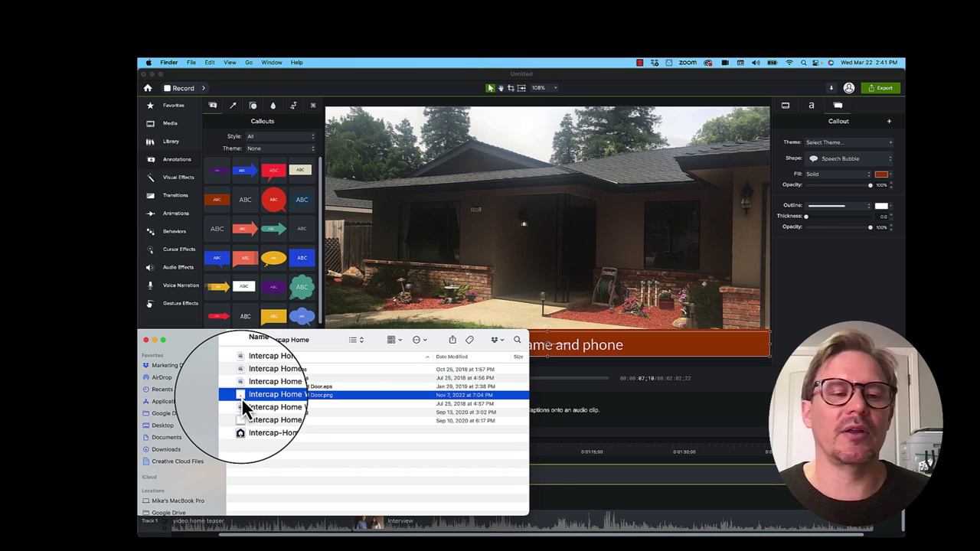
key(space)
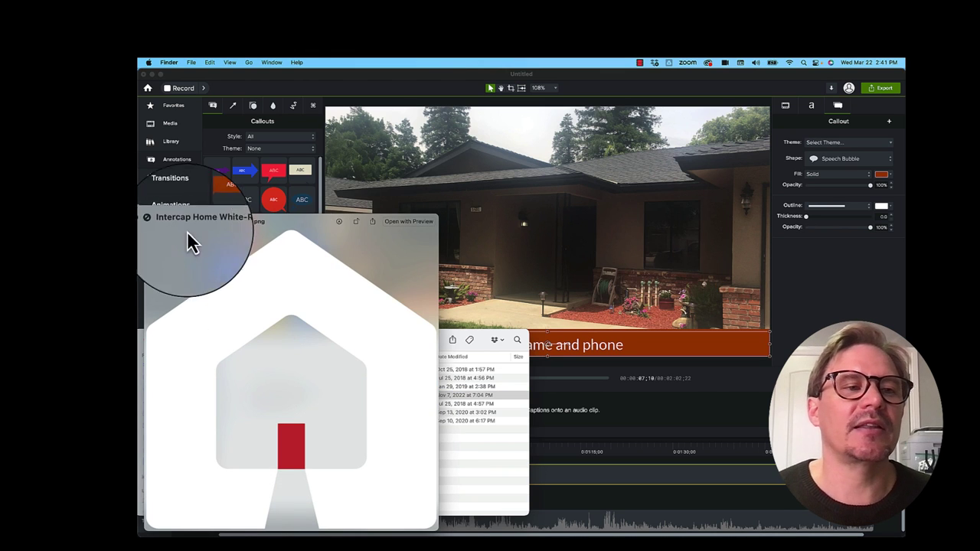
click(150, 223)
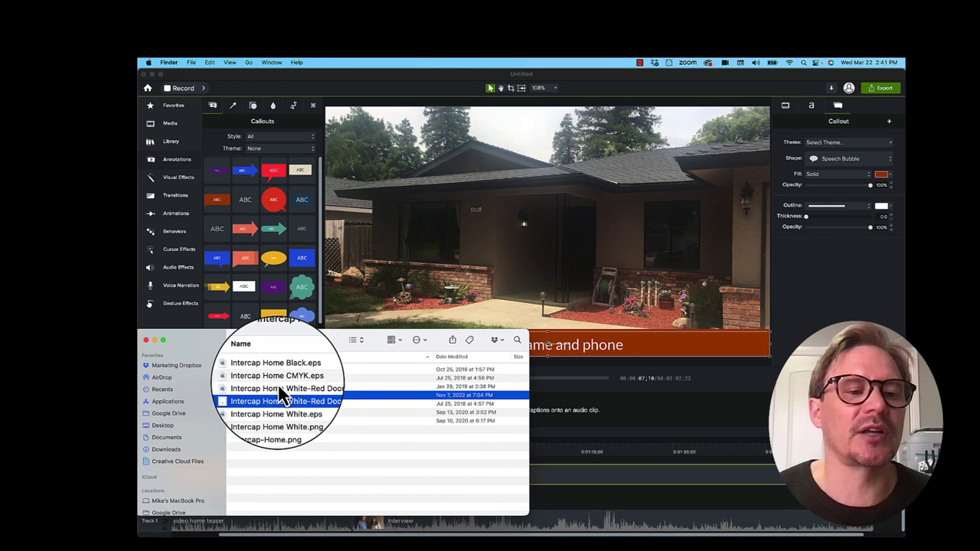
Place Intercap Home White-Red Door.png on the canvas at the banner's right end, scaled and positioned just above the bottom edge, and close Finder.
right_click(240, 396)
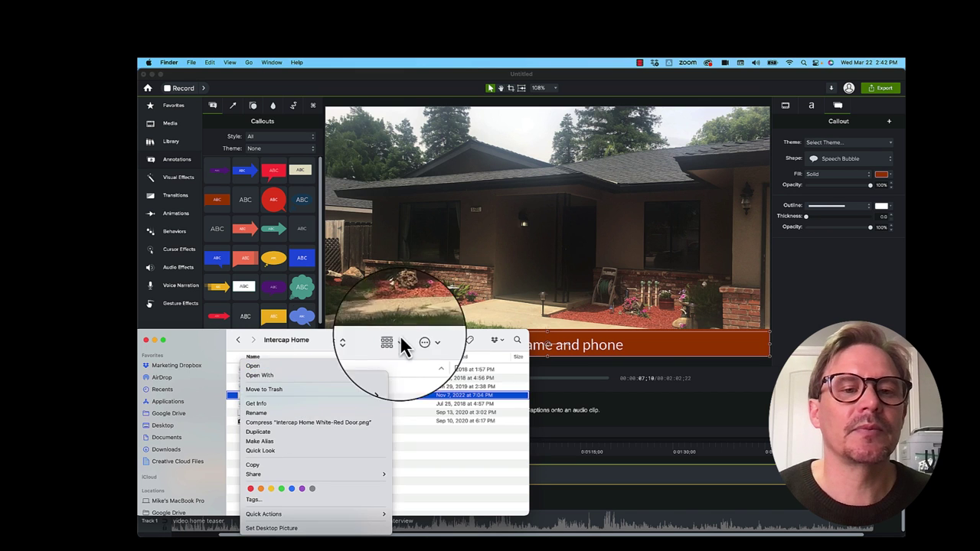
click(433, 332)
drag(245, 394, 744, 307)
click(146, 340)
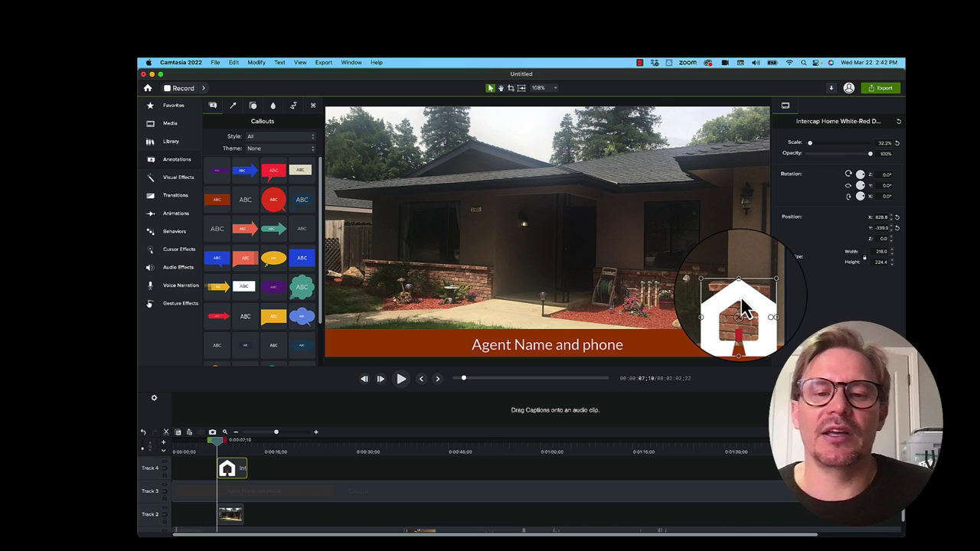
drag(744, 308, 744, 307)
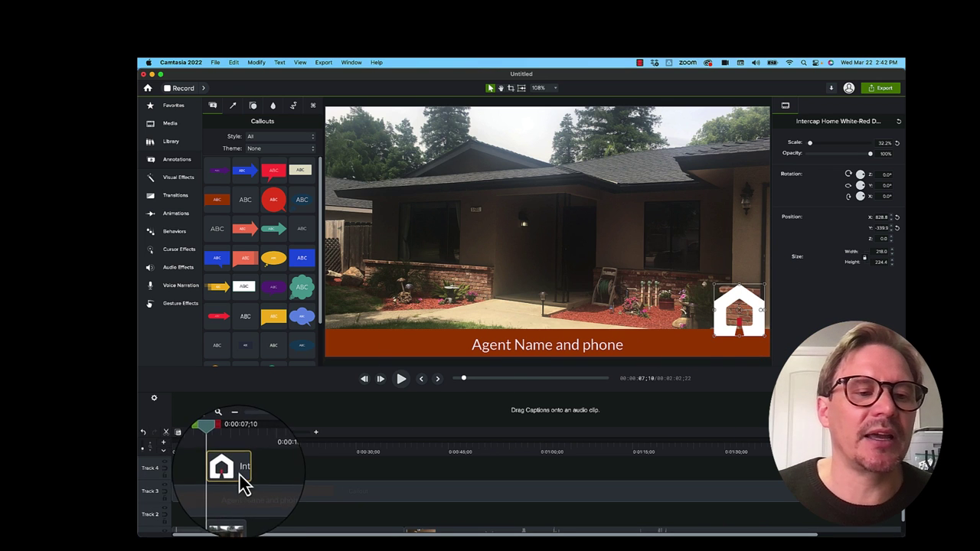
Stretch the logo clip on Track 4 from 0:00:00;00 to the end of the interview at 0:02:02;22, and return the playhead to the start.
drag(220, 452, 169, 470)
drag(246, 469, 734, 480)
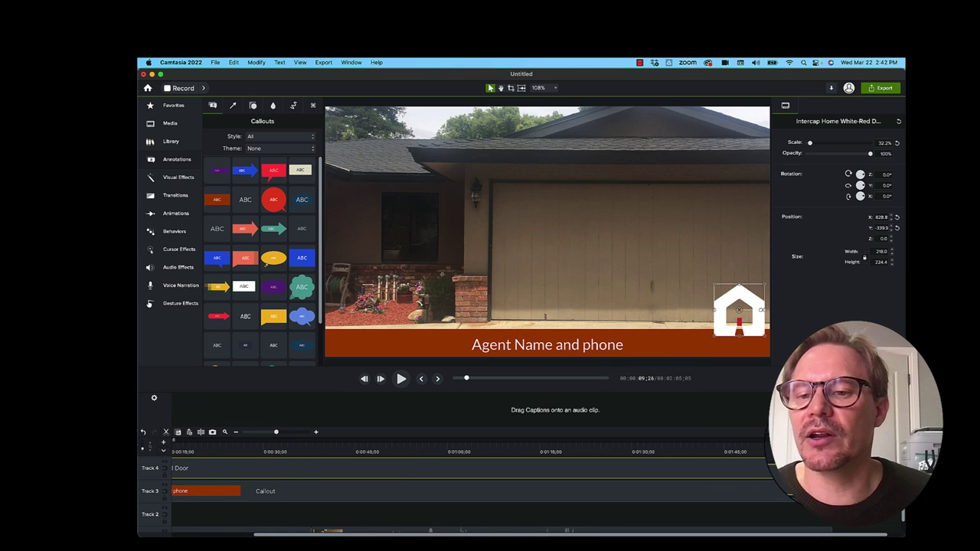
click(829, 452)
click(832, 452)
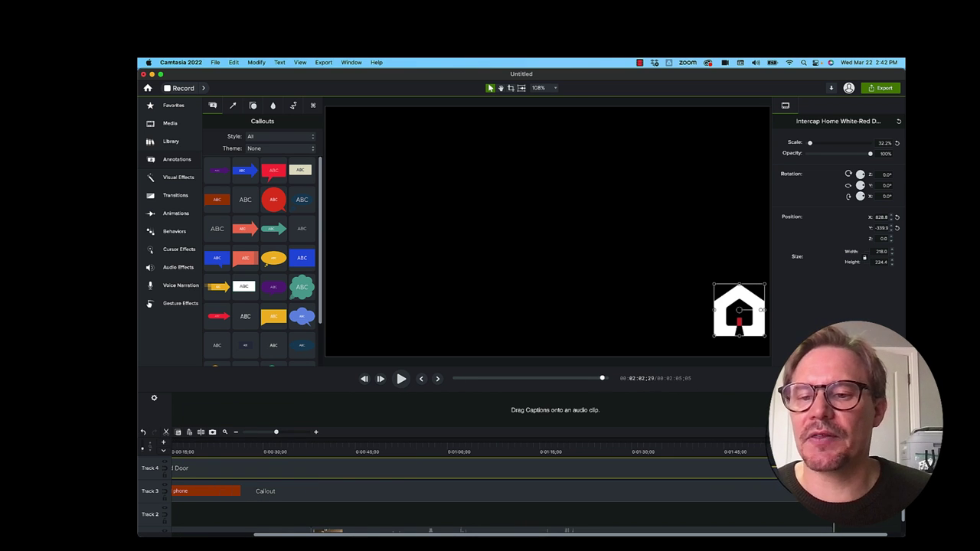
key(Right)
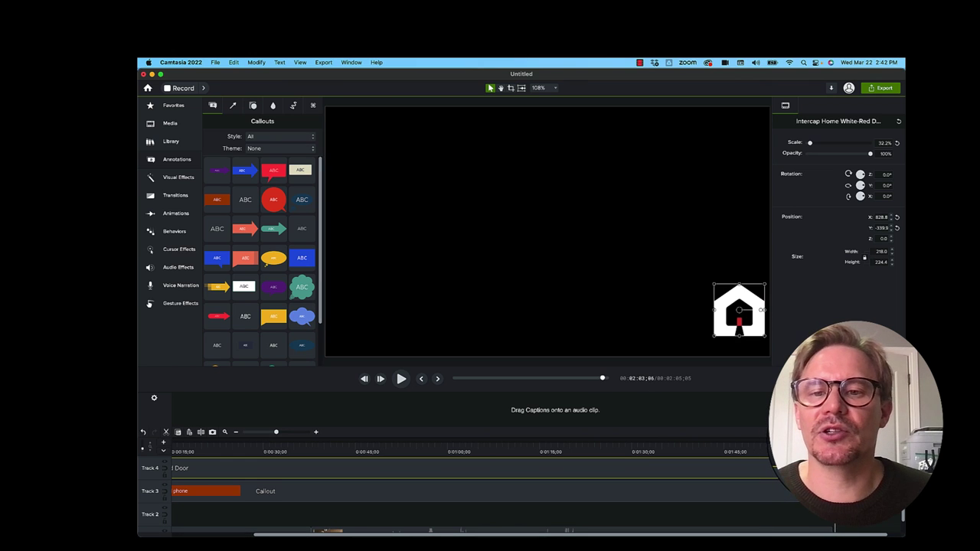
key(Left)
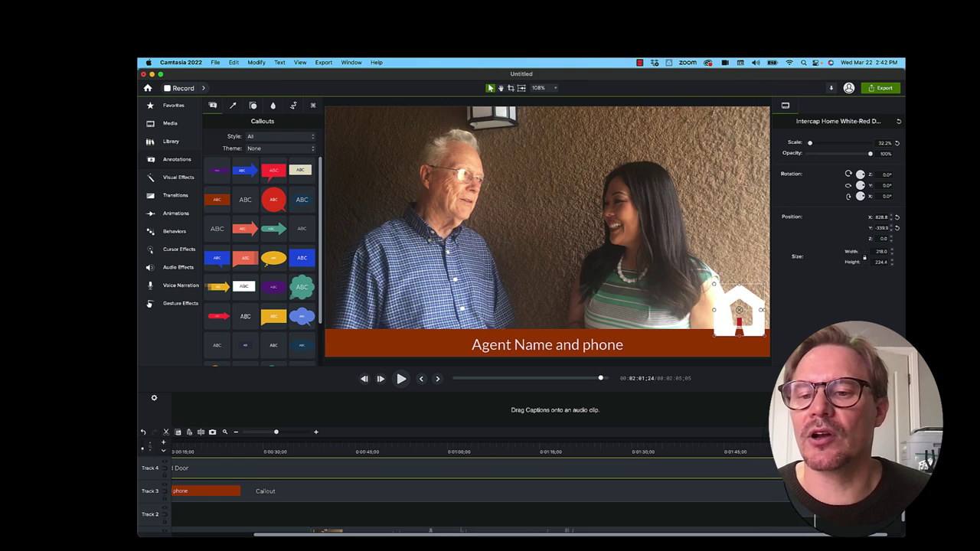
drag(815, 523, 830, 523)
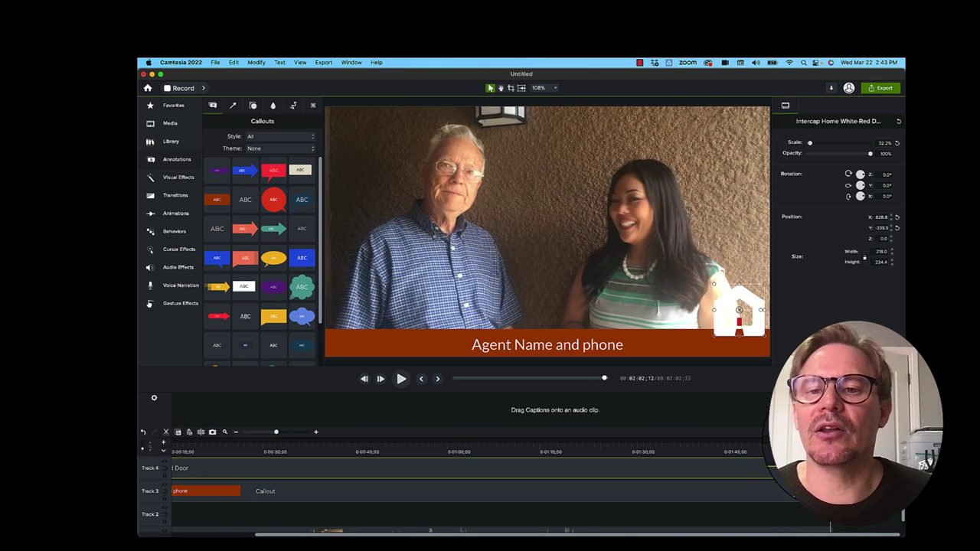
click(731, 455)
drag(731, 455, 148, 437)
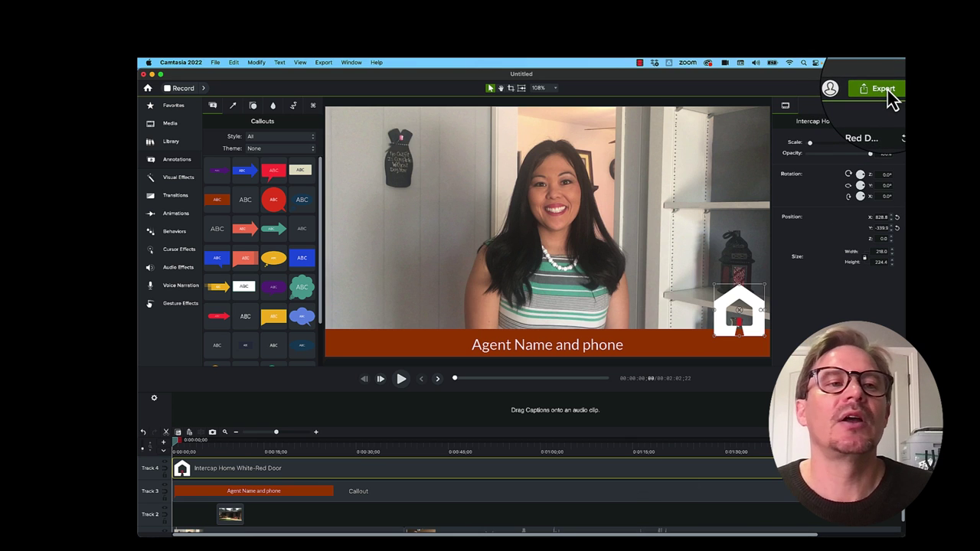
click(215, 62)
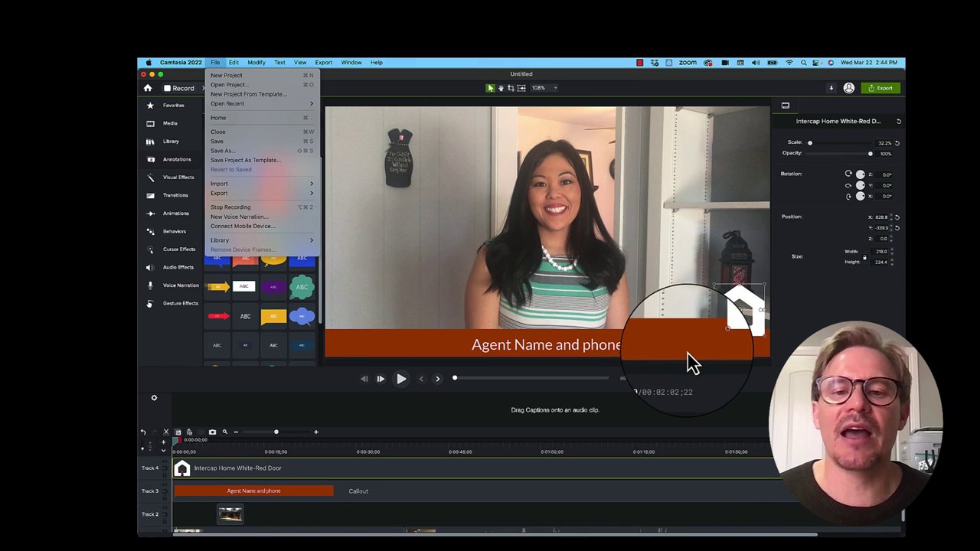
click(633, 368)
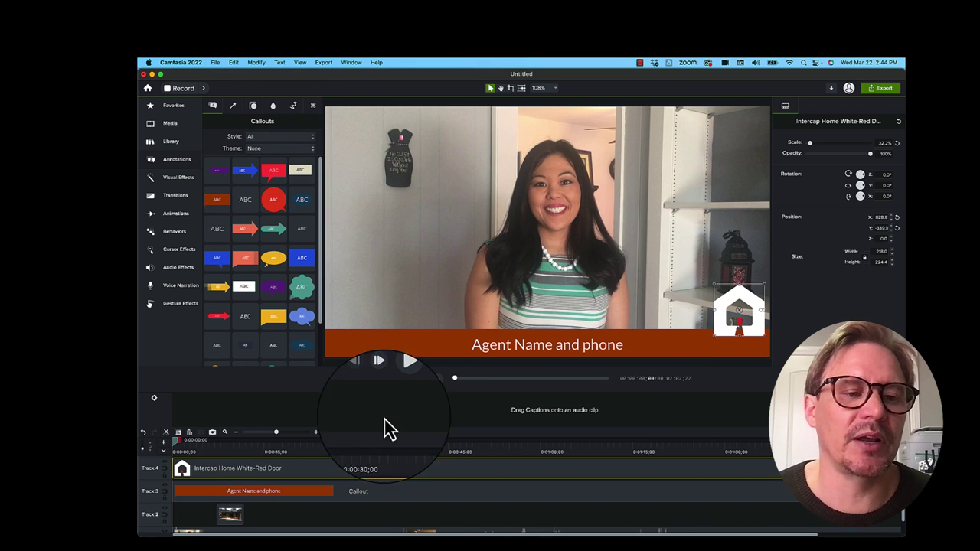
Select the agent video home teaser clip on Track 1 and open the list of export destinations.
click(329, 474)
scroll(329, 475, down, 3)
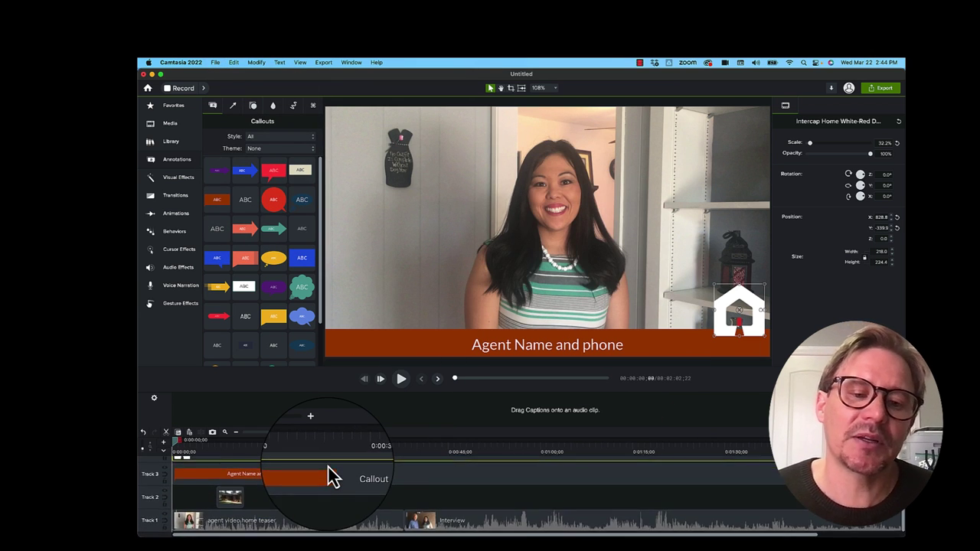
click(312, 527)
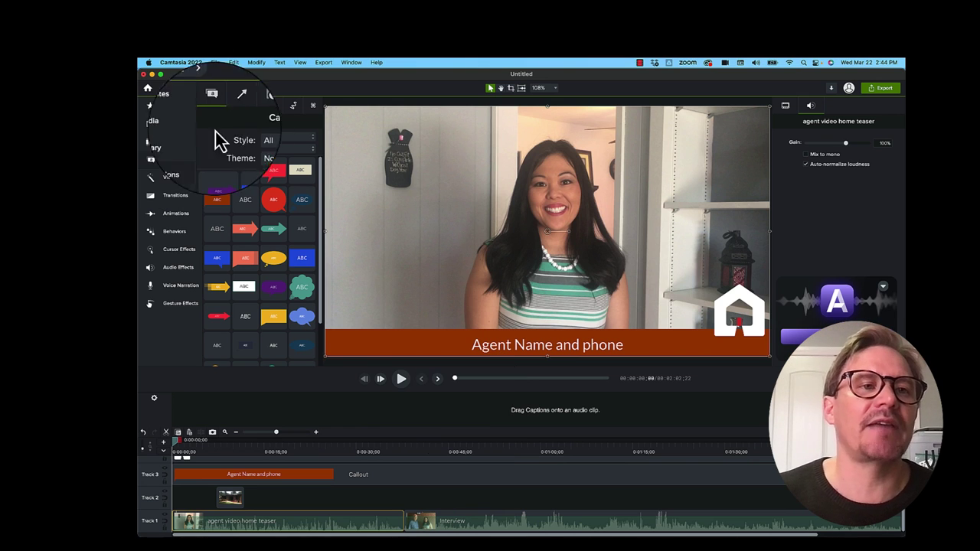
click(882, 89)
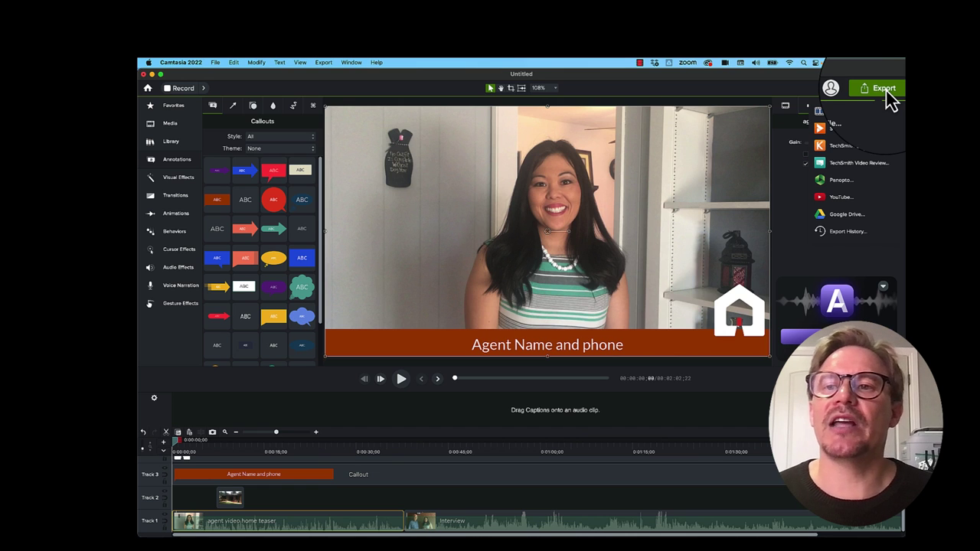